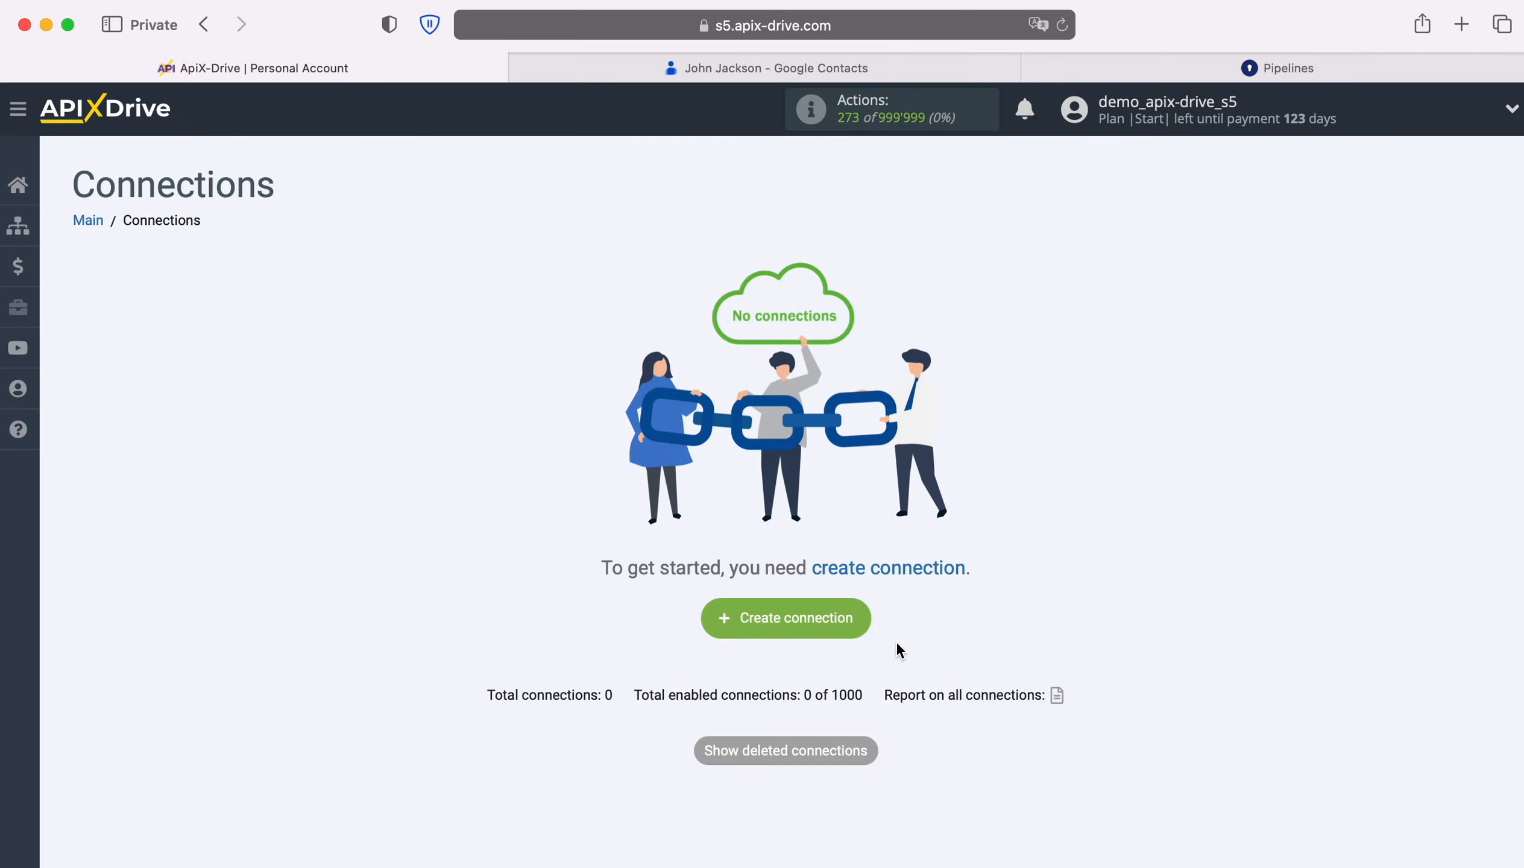
# - Create a new connection with Google Contacts as the data source system
pyautogui.click(857, 615)
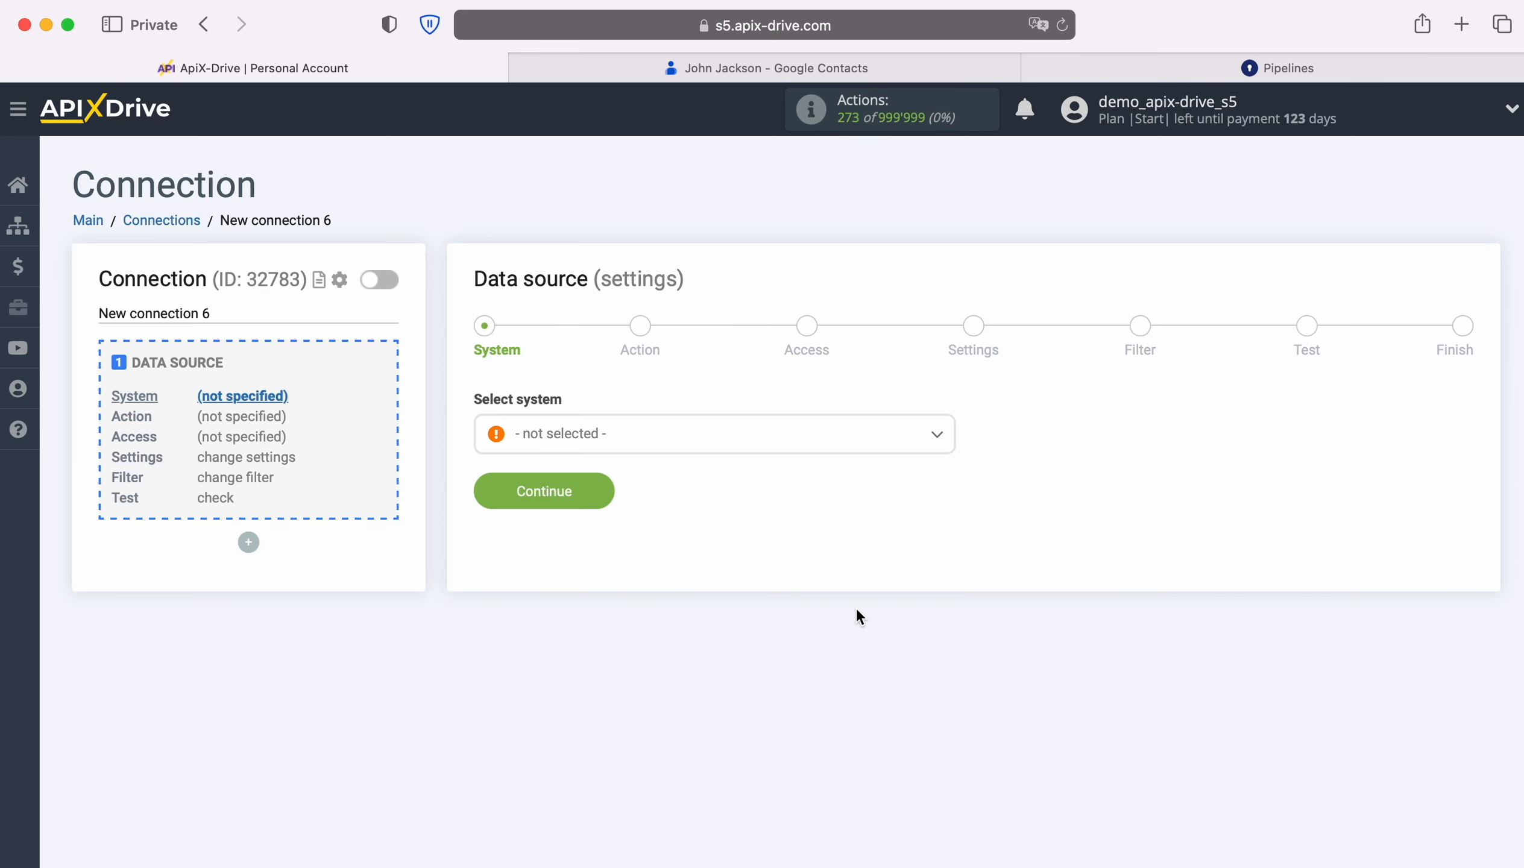
pyautogui.click(718, 442)
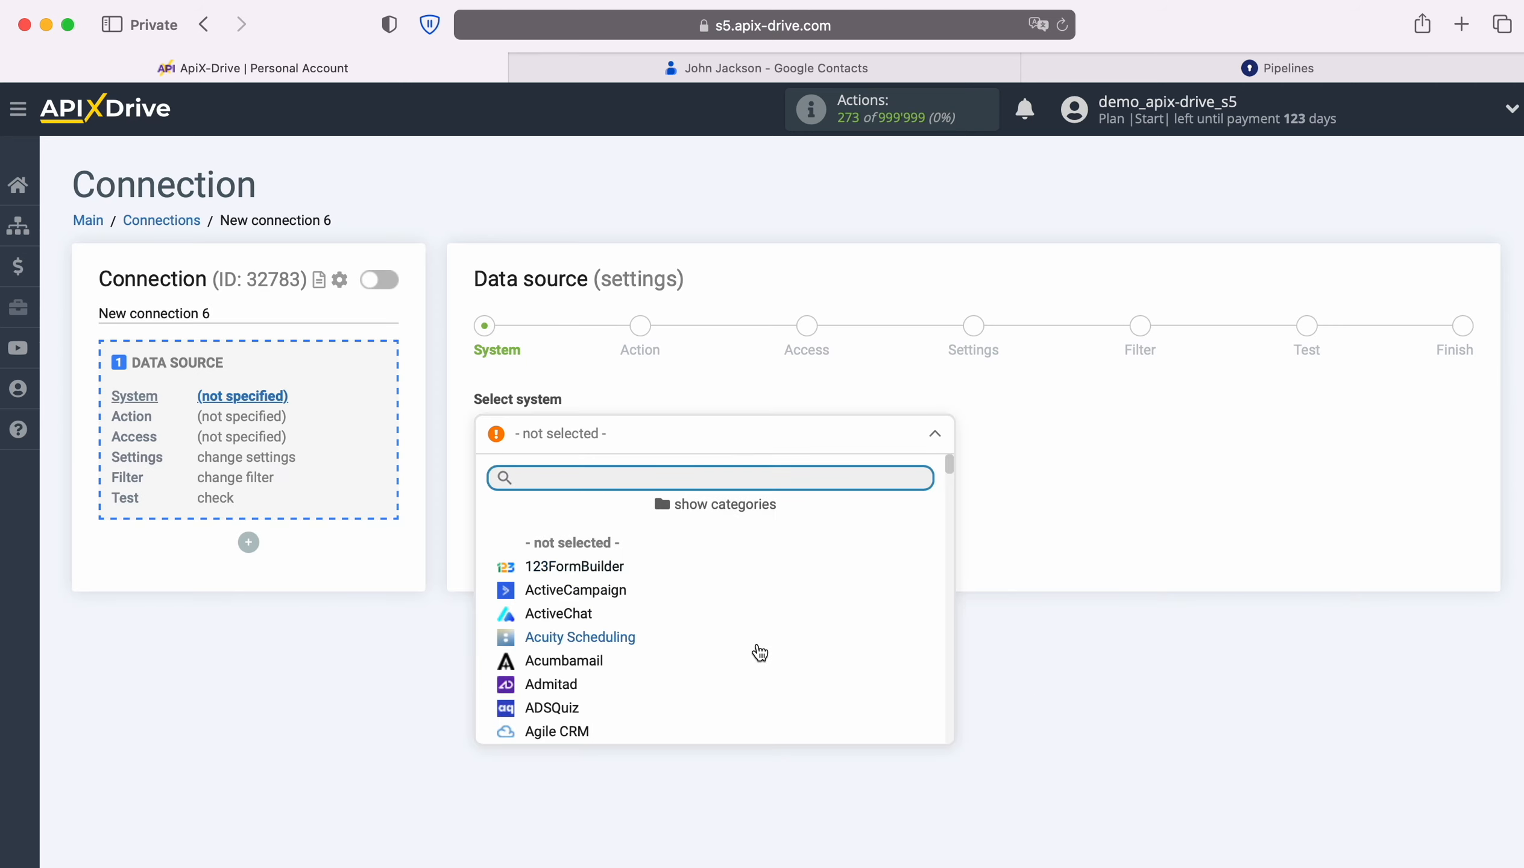
pyautogui.scroll(-5, 756, 653)
pyautogui.scroll(-15, 759, 653)
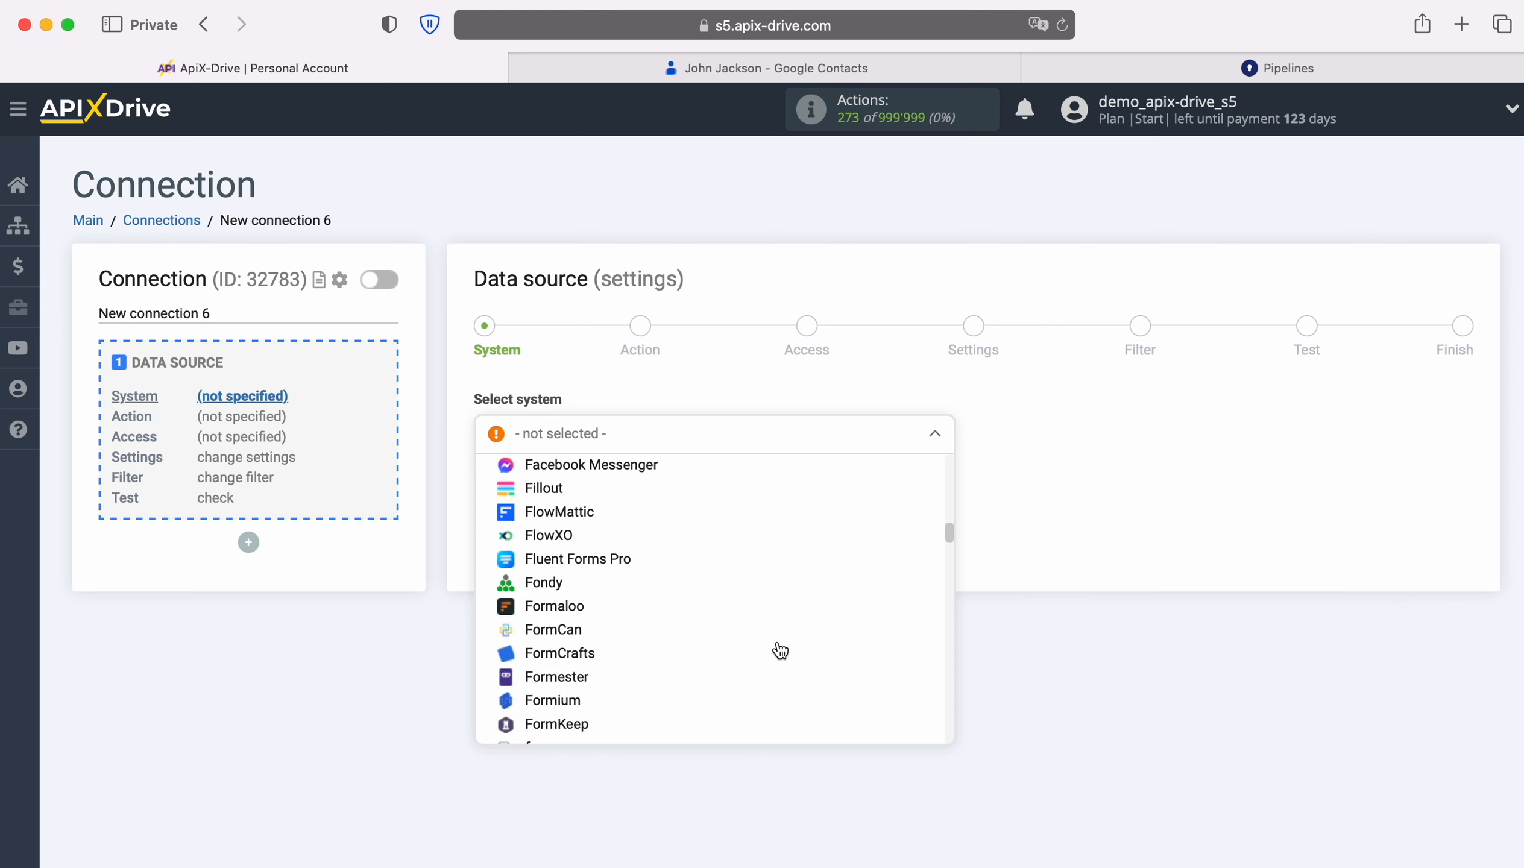
pyautogui.scroll(-3, 780, 650)
pyautogui.click(619, 647)
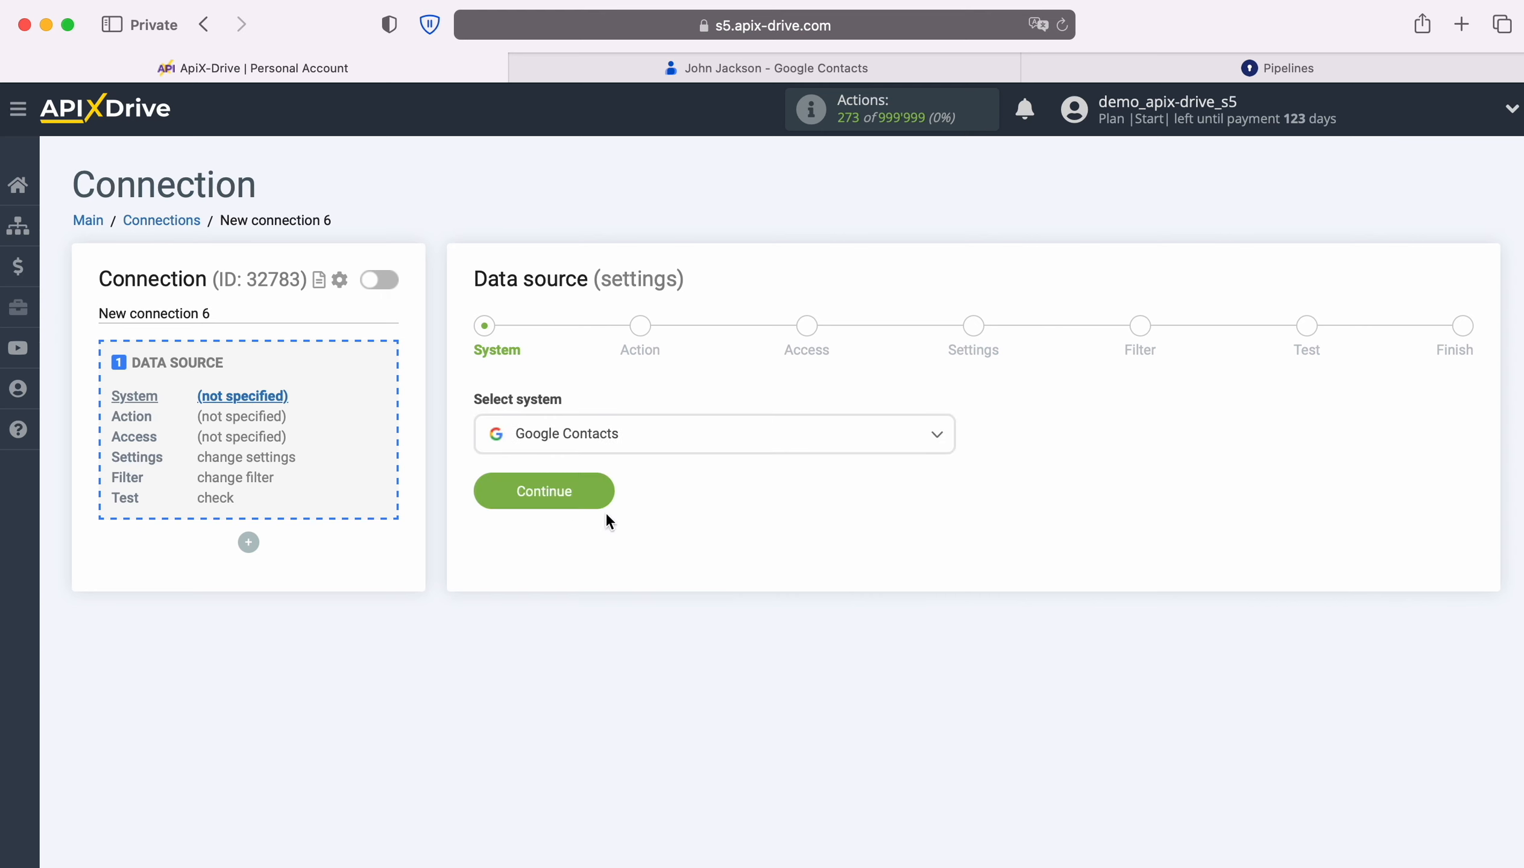
pyautogui.click(603, 490)
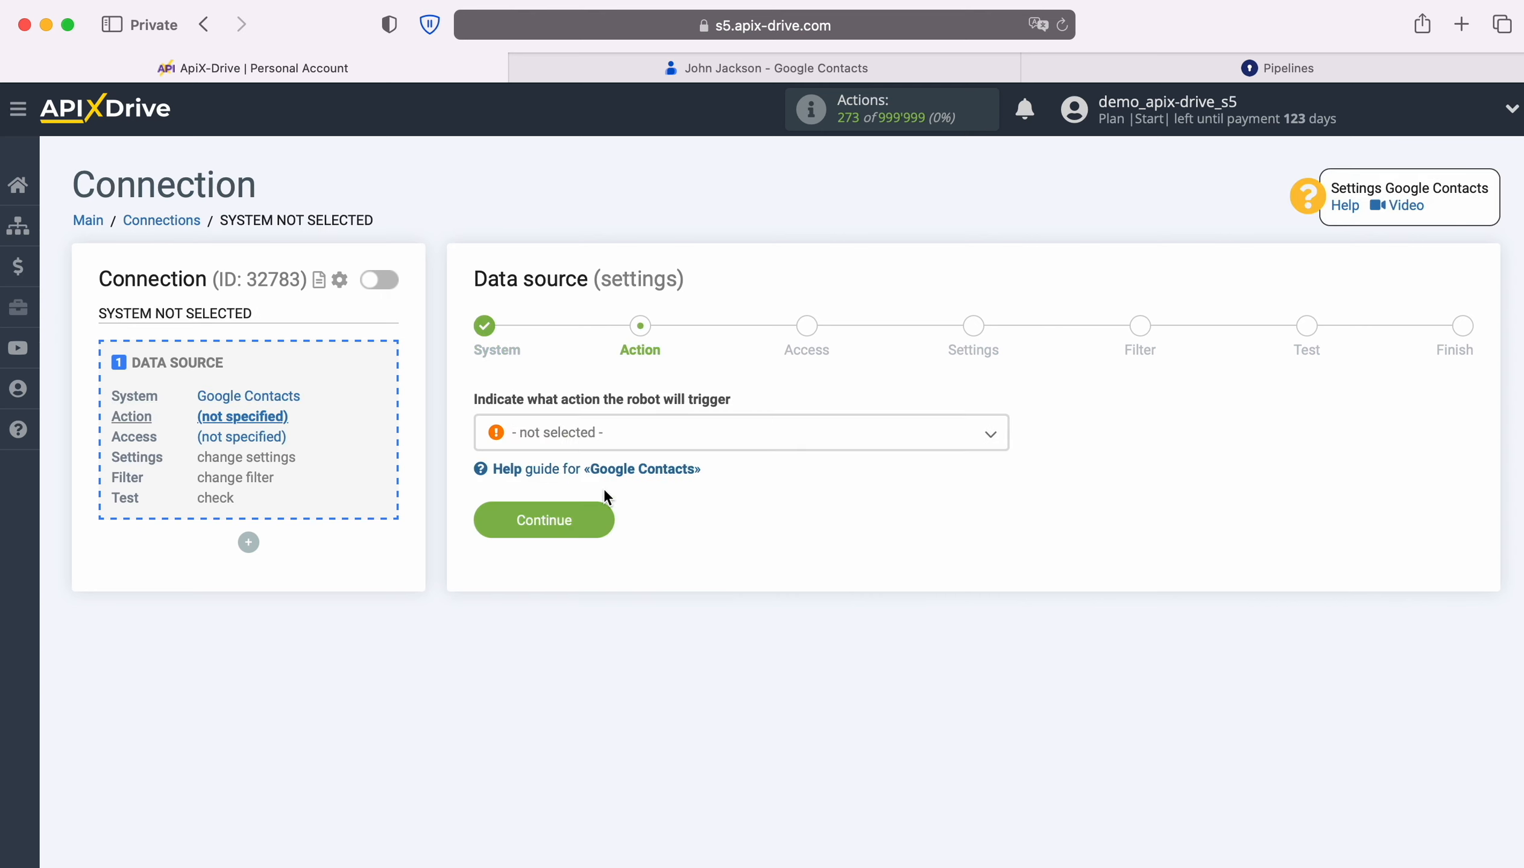
# - Set the data source action to Get CONTACTS (new / modified) and proceed to the access stage
pyautogui.click(747, 443)
pyautogui.click(710, 535)
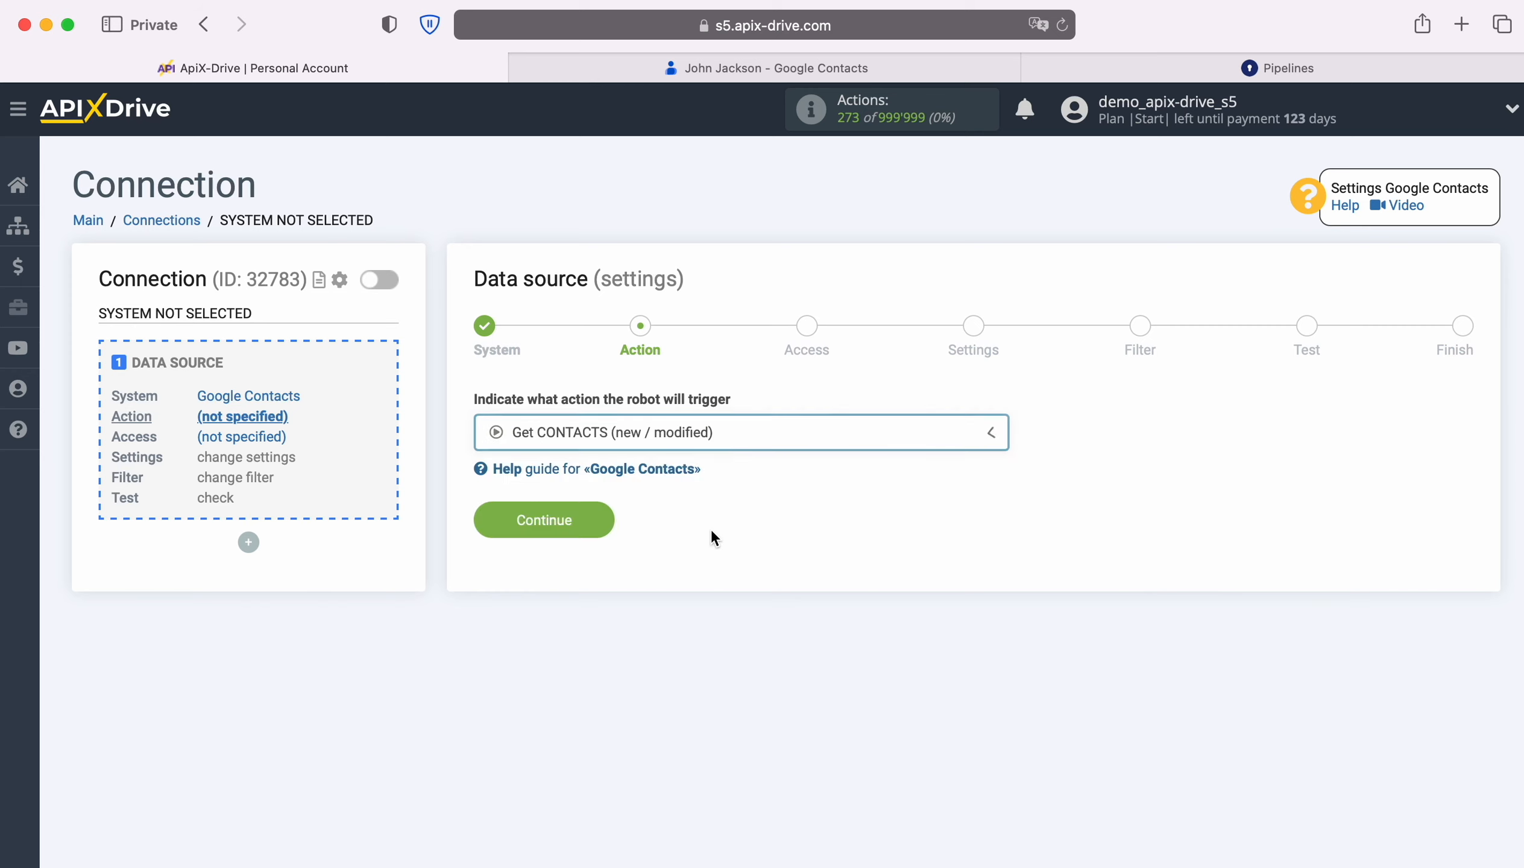
pyautogui.click(608, 523)
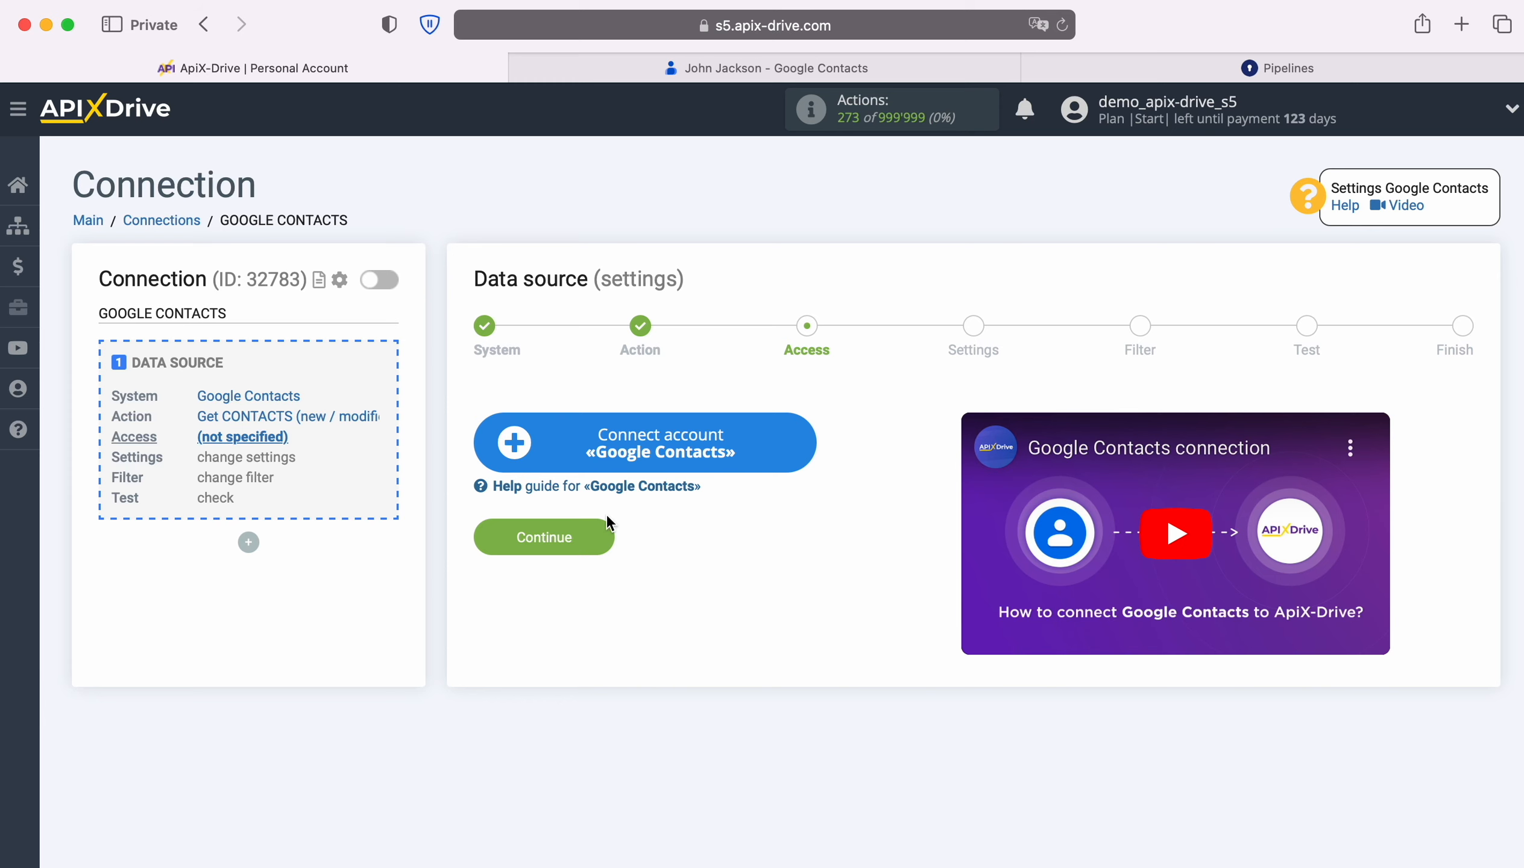
# - Connect a Google Contacts account by signing in with the saved account e-mail and password
pyautogui.click(803, 442)
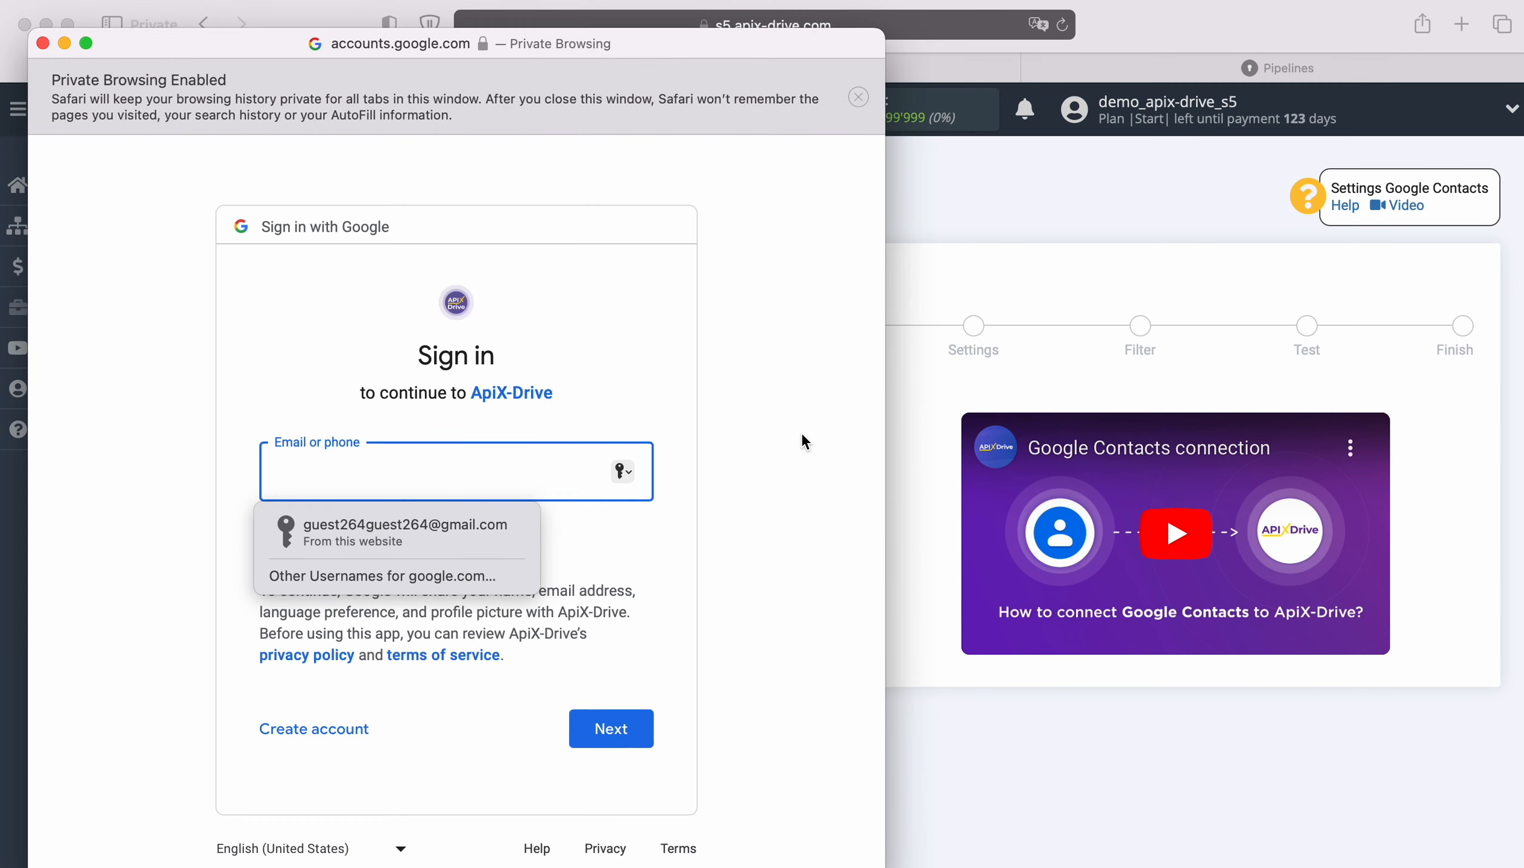
pyautogui.click(465, 532)
pyautogui.click(628, 728)
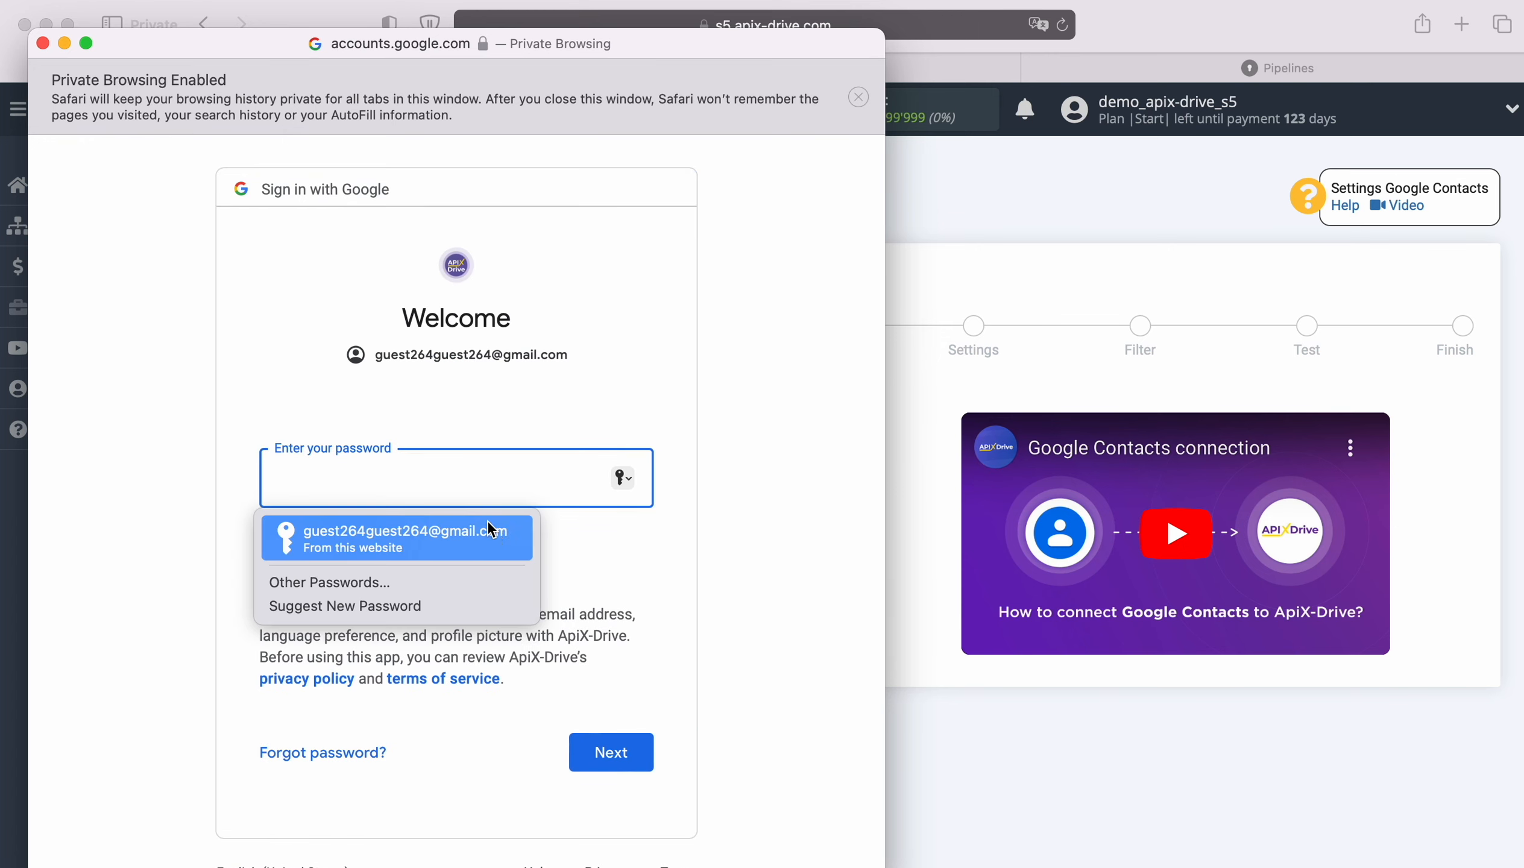
pyautogui.click(491, 530)
pyautogui.click(639, 745)
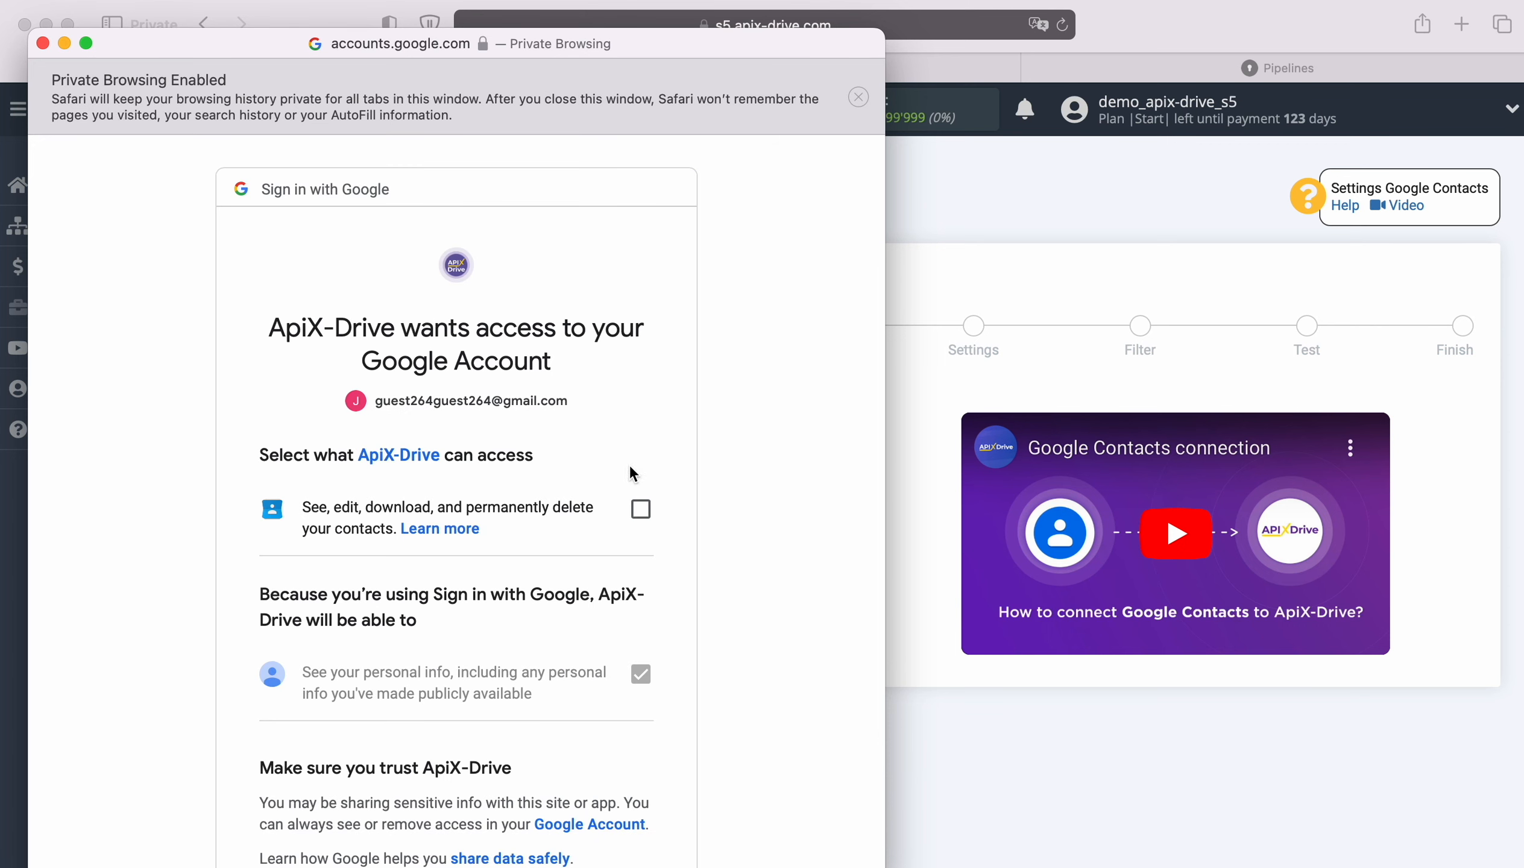
# - Grant ApiX-Drive permission to see, edit, download and permanently delete the account's contacts and continue
pyautogui.click(641, 512)
pyautogui.scroll(-5, 694, 588)
pyautogui.click(612, 747)
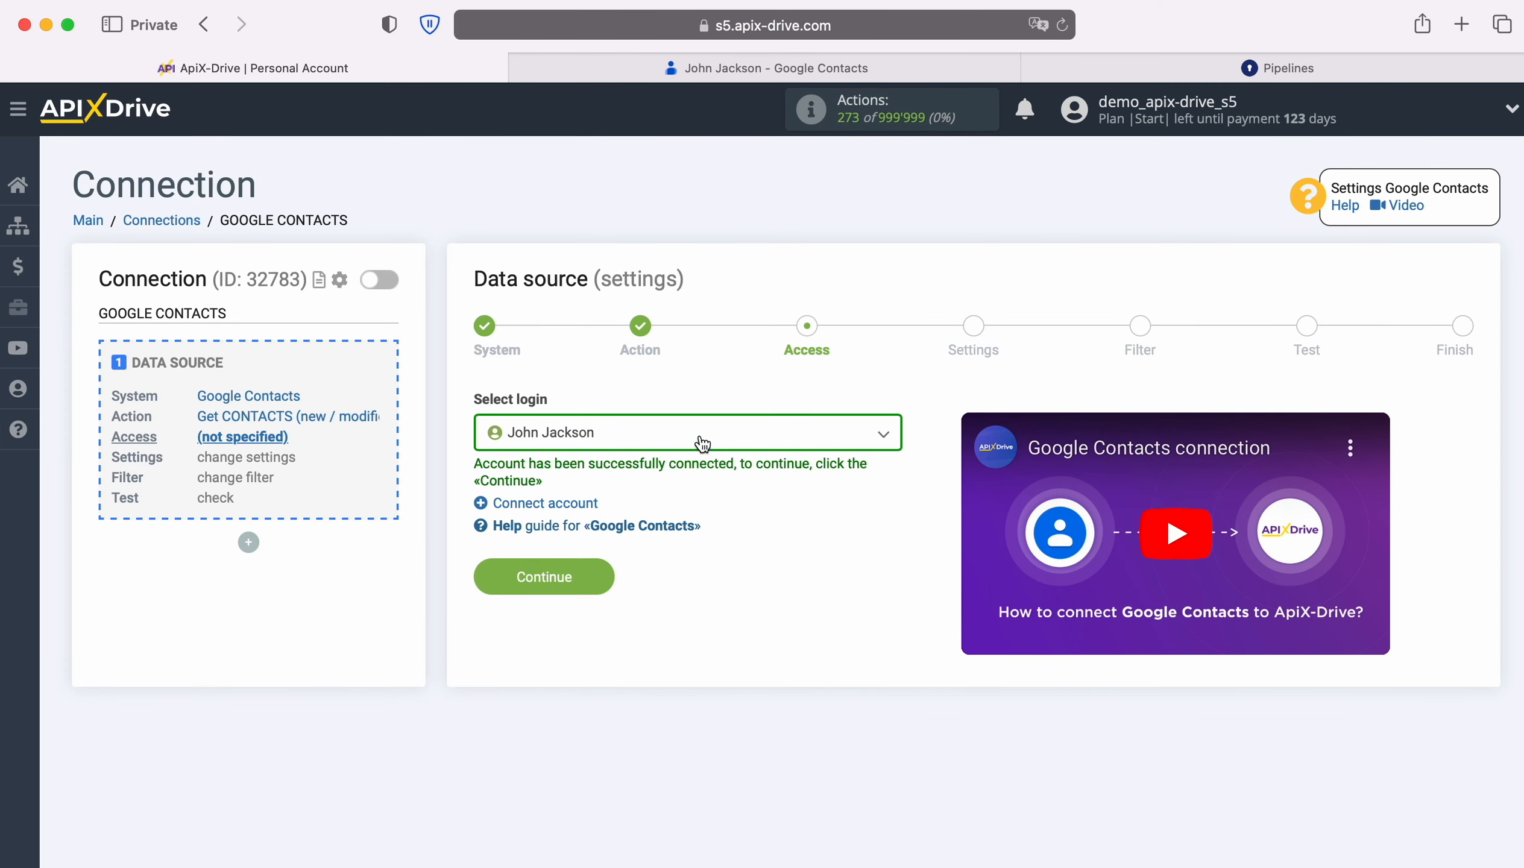
# - Select the newly connected Google Contacts login for the data source and continue
pyautogui.click(702, 443)
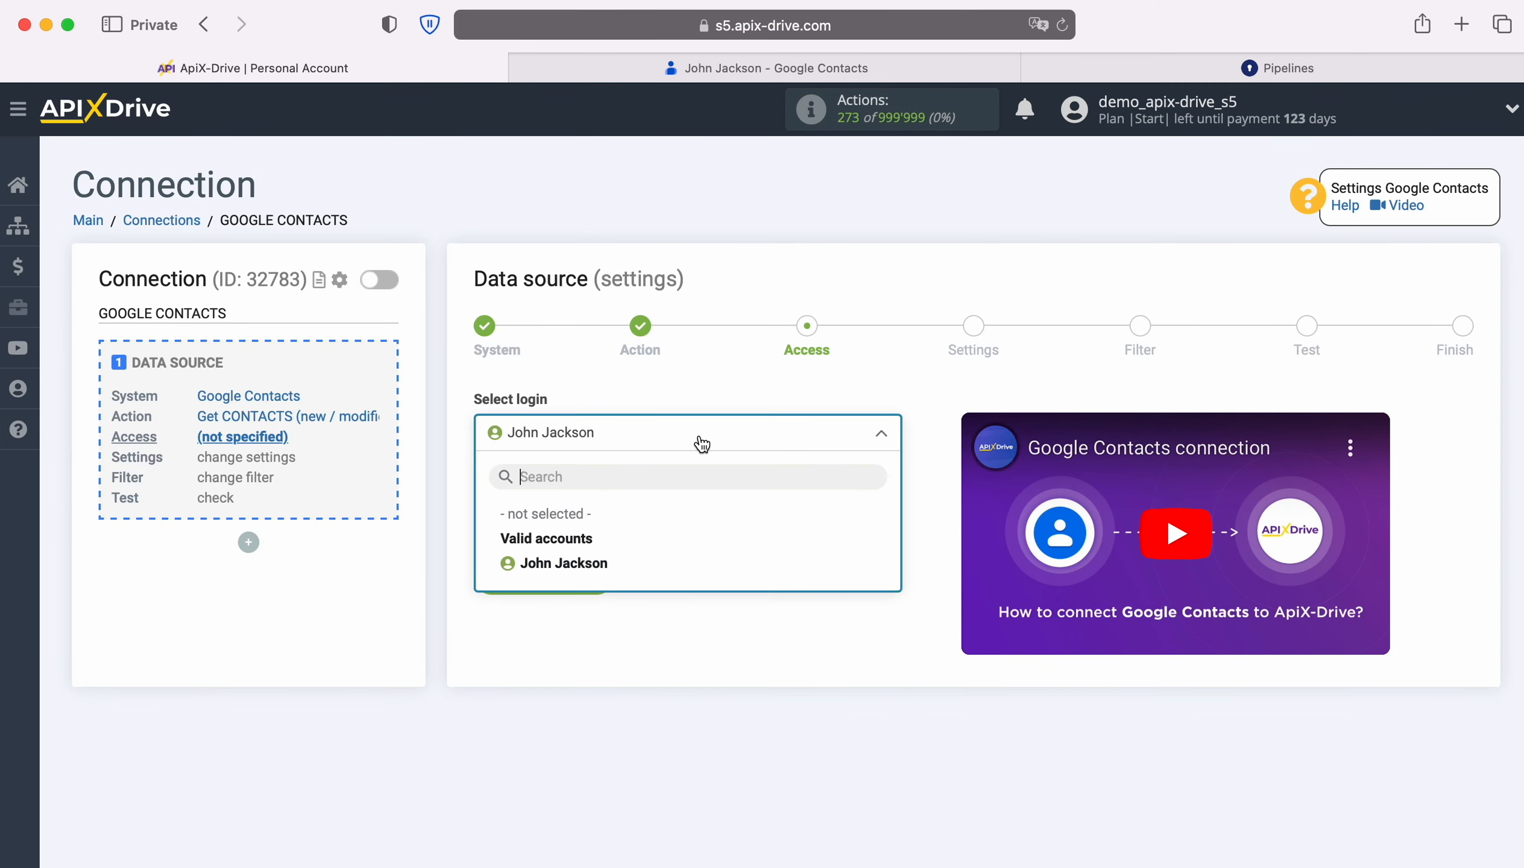
pyautogui.click(608, 569)
pyautogui.click(605, 570)
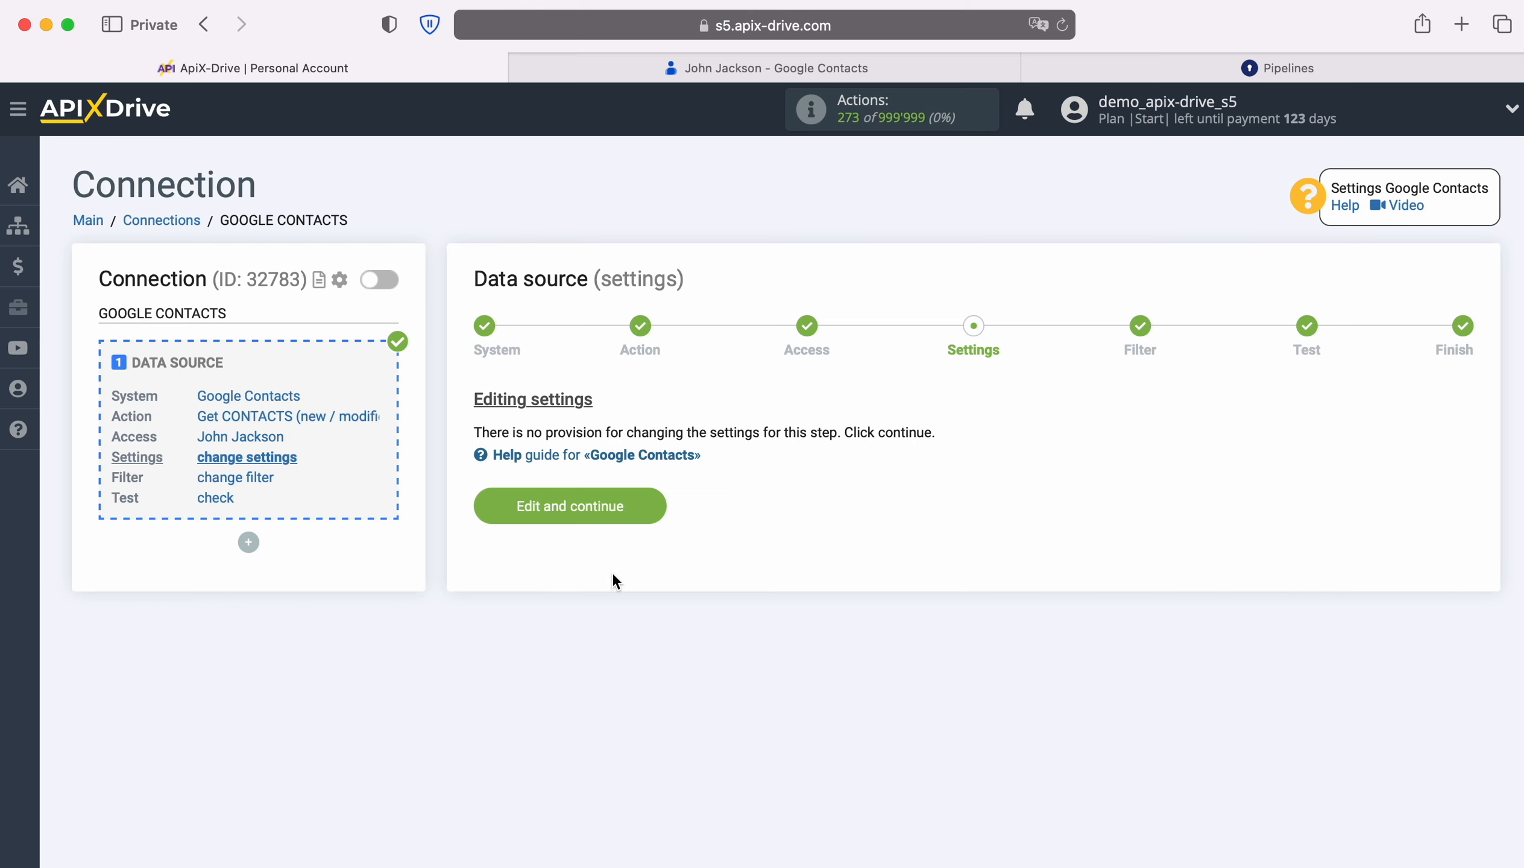
# - Complete the data source setup without extra settings or filter conditions, reviewing and accepting the test contact data
pyautogui.click(656, 504)
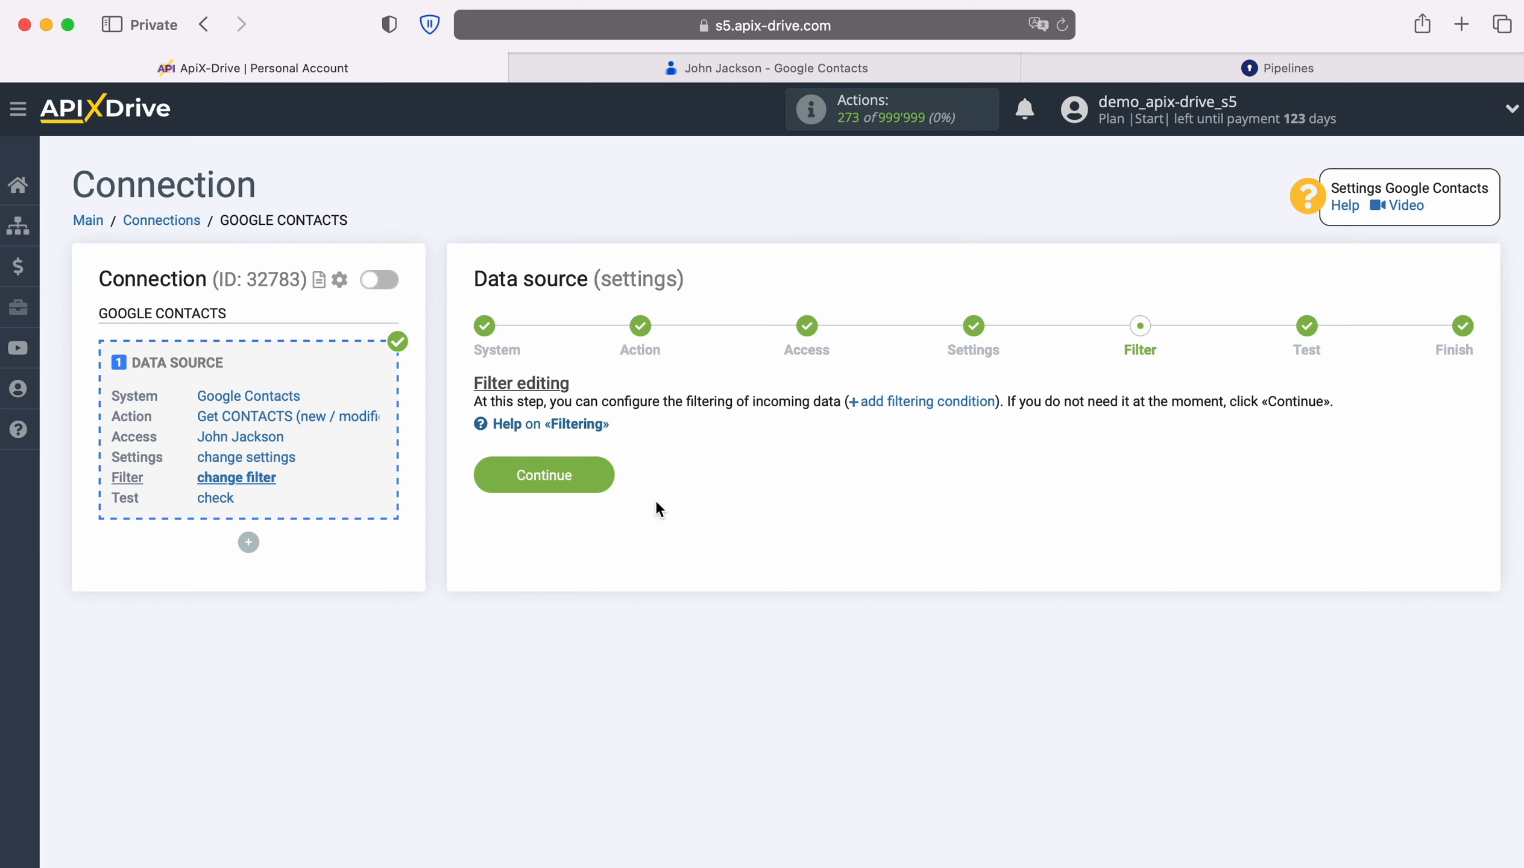
pyautogui.click(592, 473)
pyautogui.scroll(-5, 1317, 598)
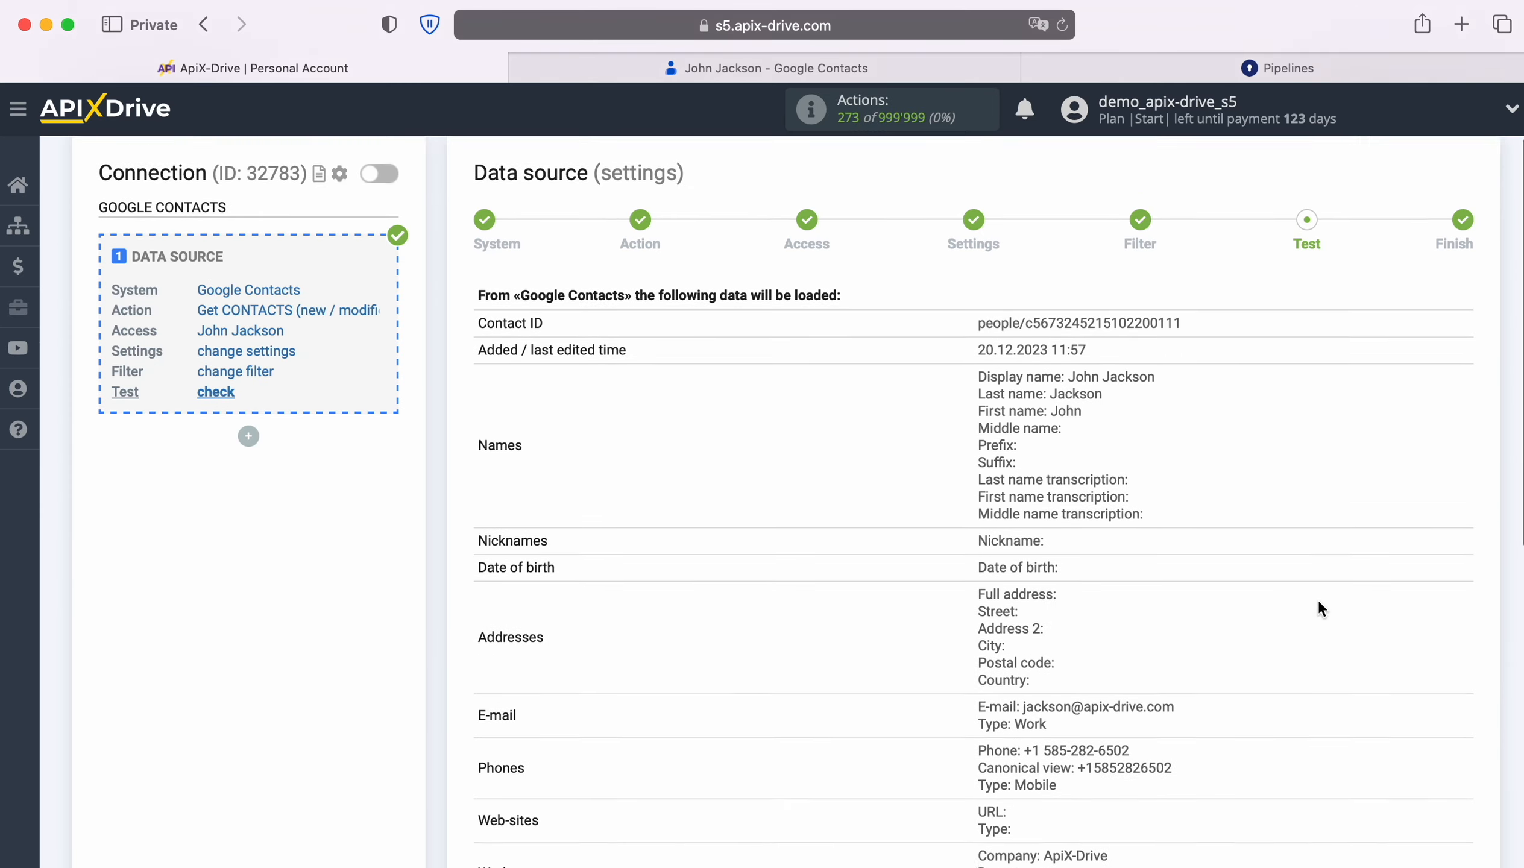
pyautogui.scroll(-2, 1317, 598)
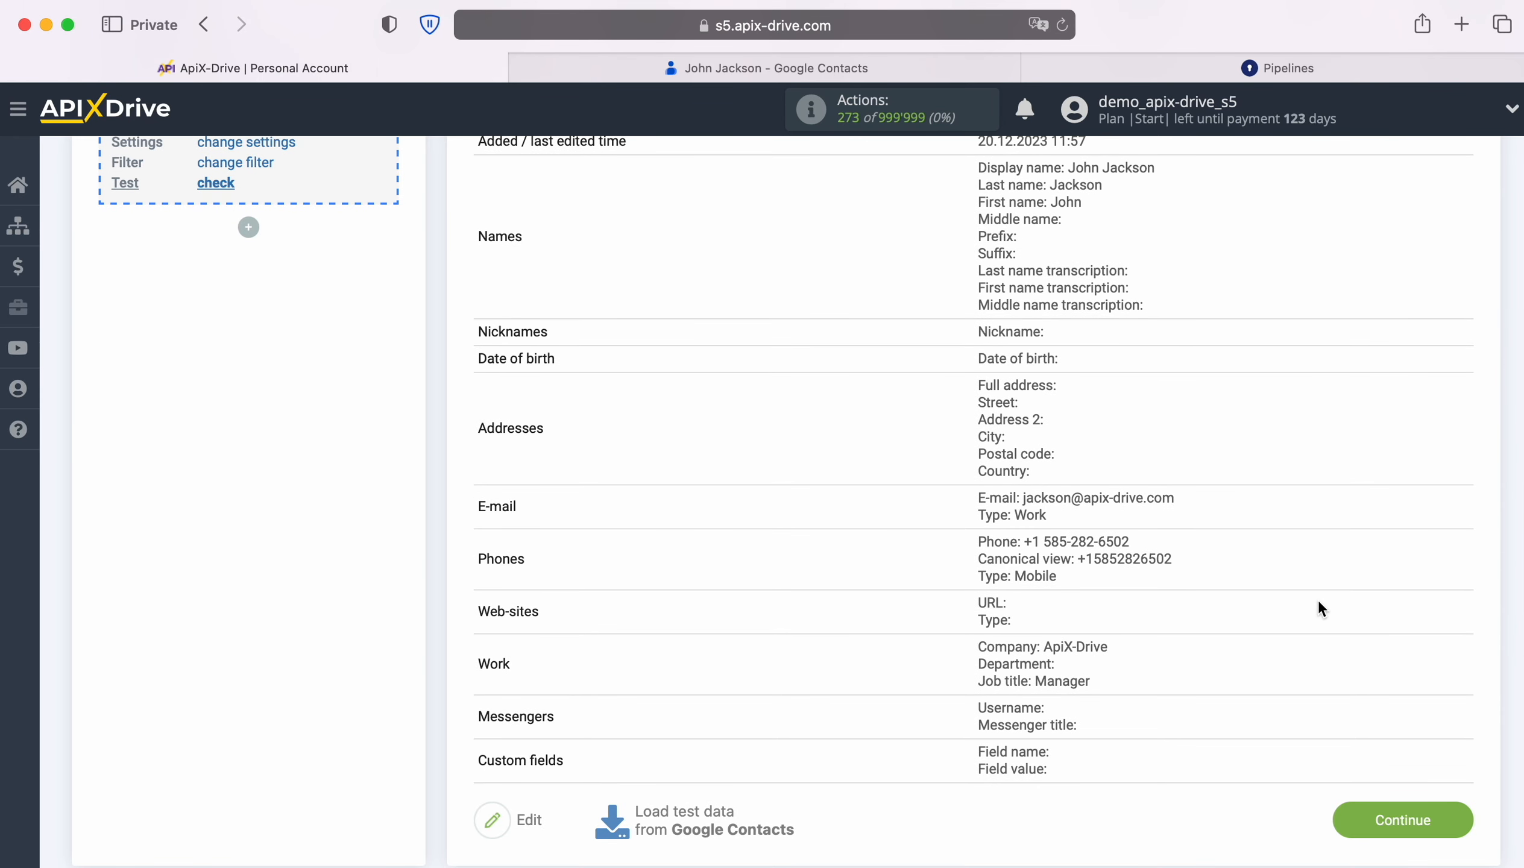
pyautogui.click(1456, 814)
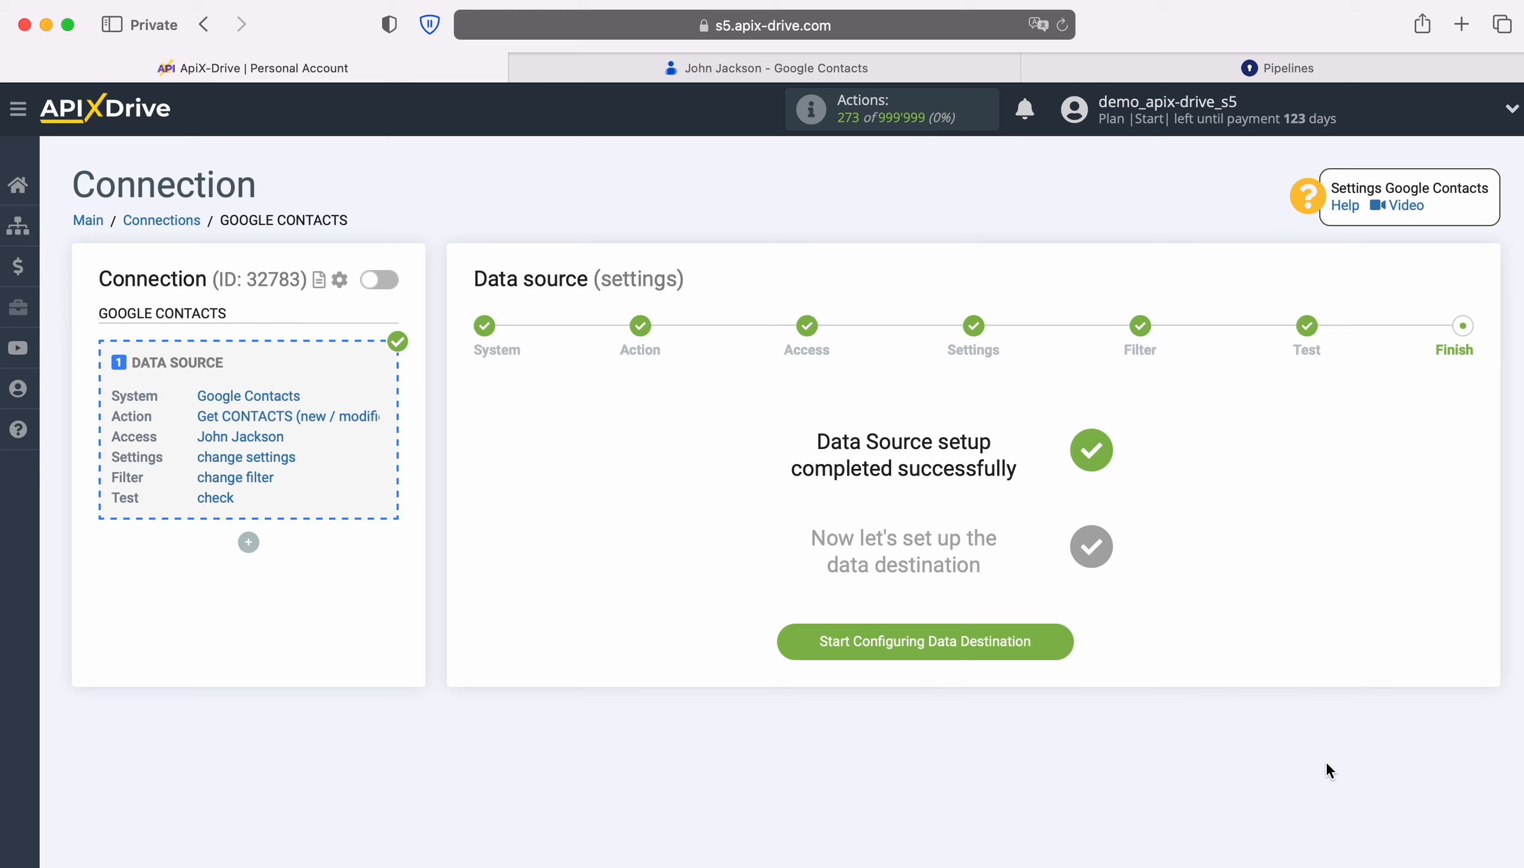
# - Start configuring the data destination with KeyCRM as its system
pyautogui.click(1056, 640)
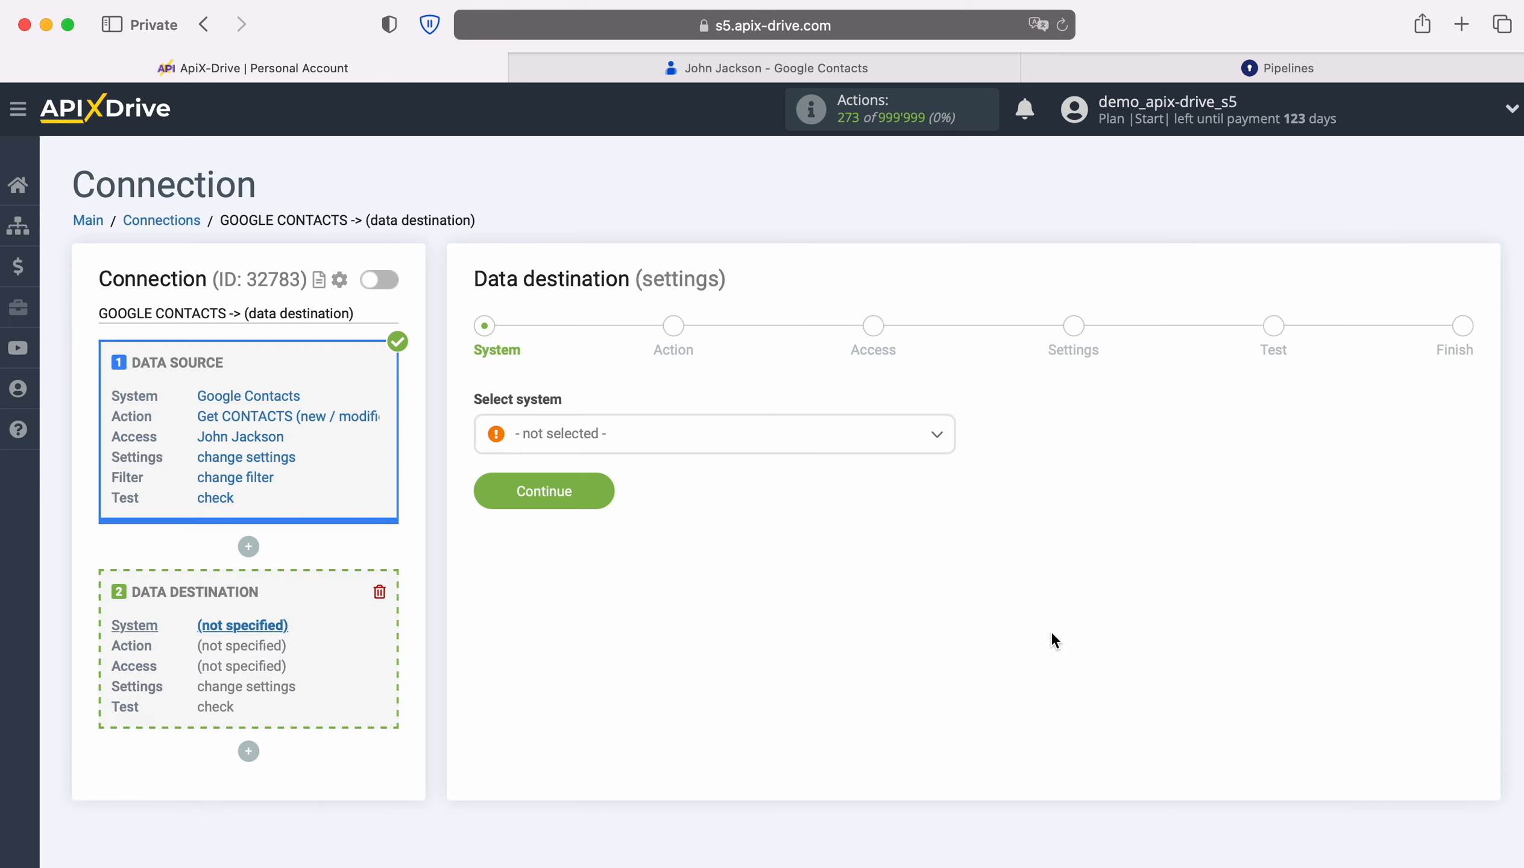
pyautogui.click(790, 448)
pyautogui.scroll(-10, 822, 628)
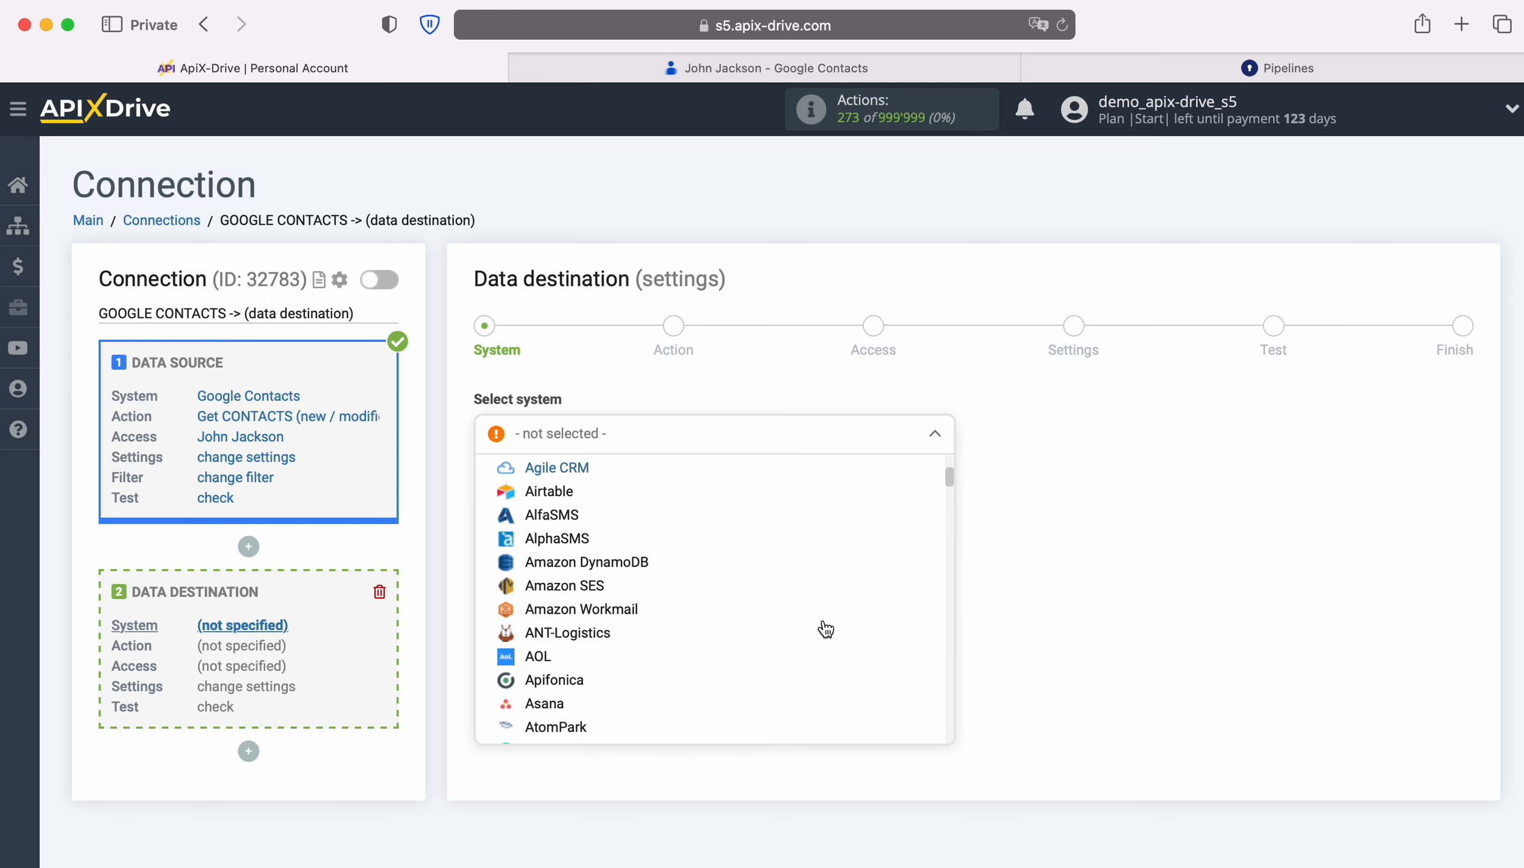
pyautogui.scroll(-15, 825, 629)
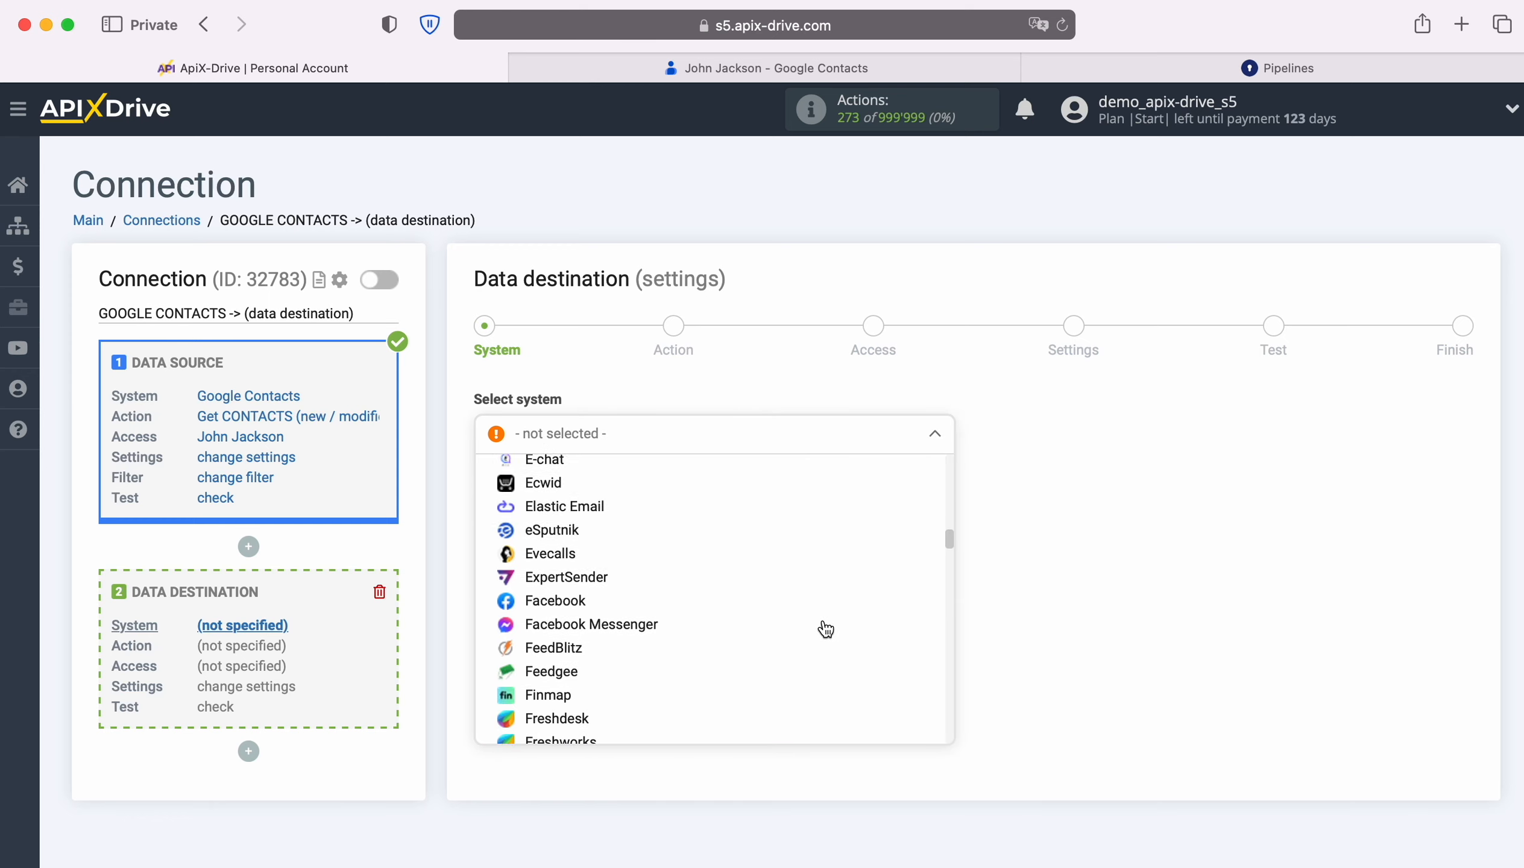
pyautogui.scroll(-10, 825, 629)
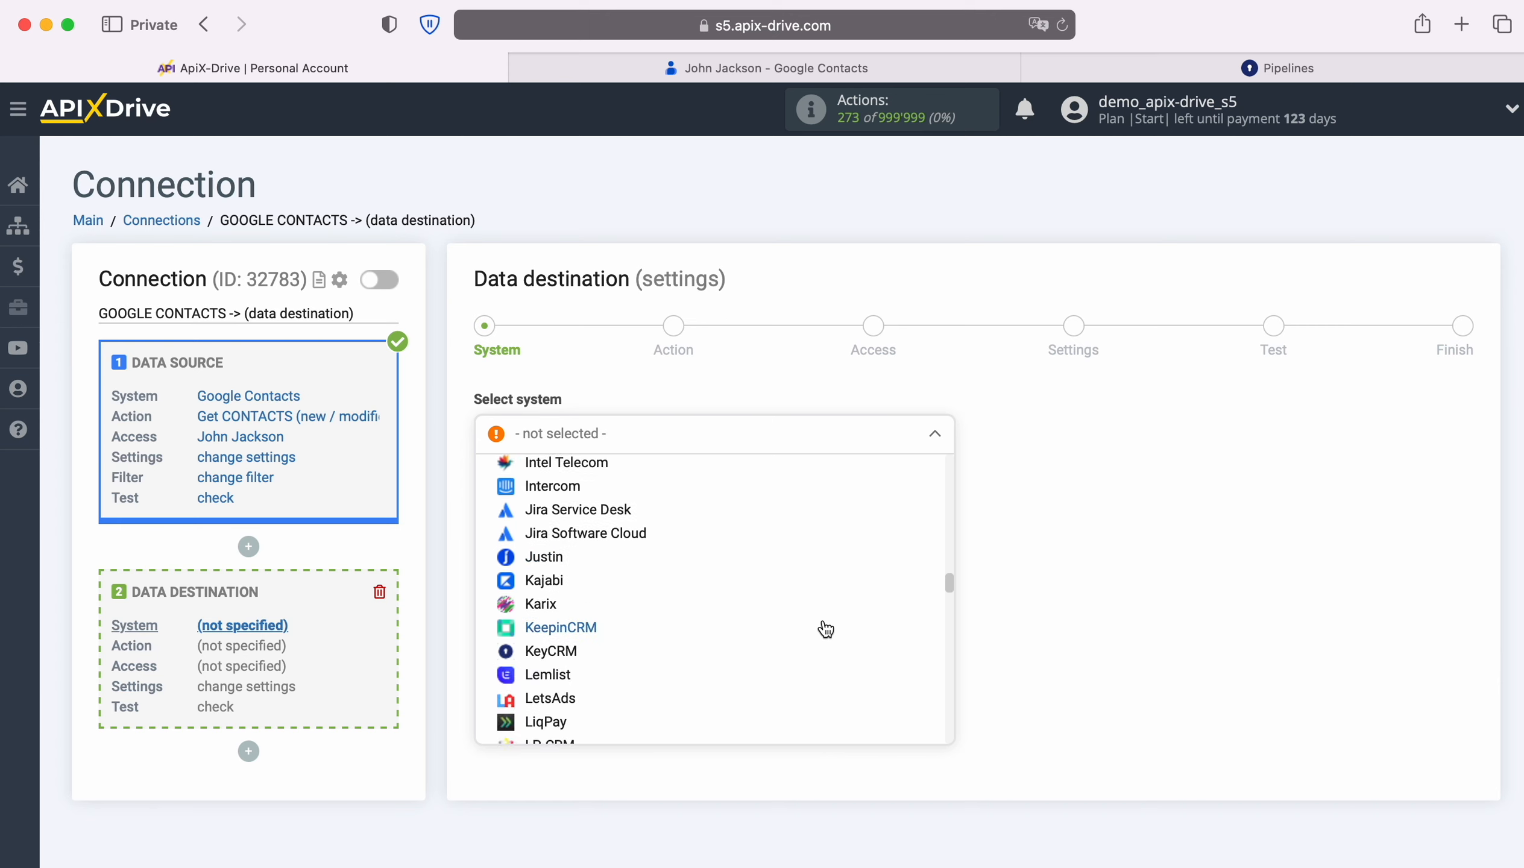
pyautogui.click(577, 607)
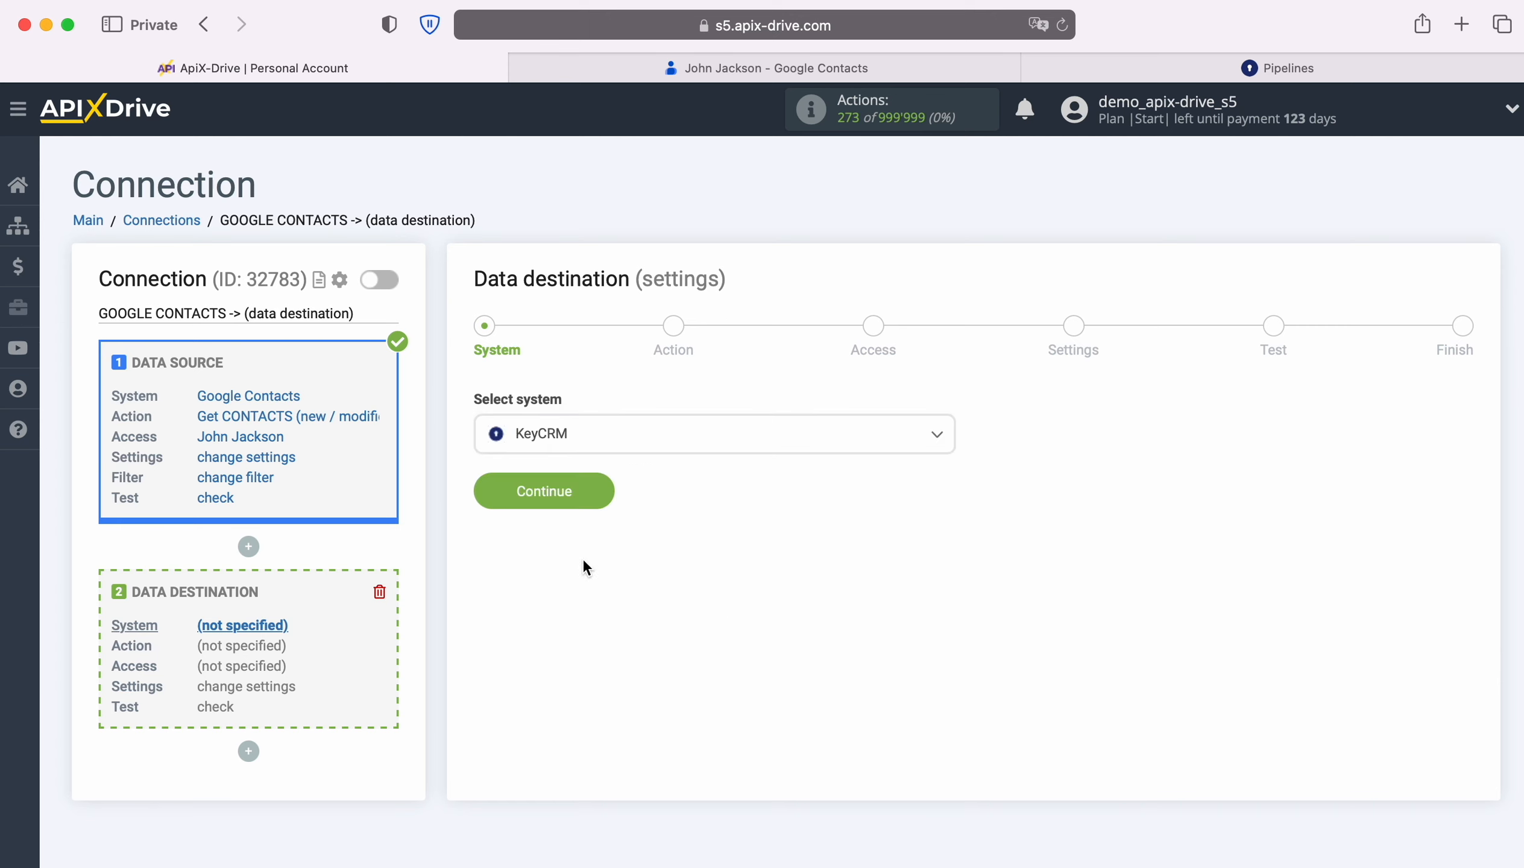
pyautogui.click(598, 489)
# - Set the data destination action to Create LEAD and proceed to the access stage
pyautogui.click(729, 443)
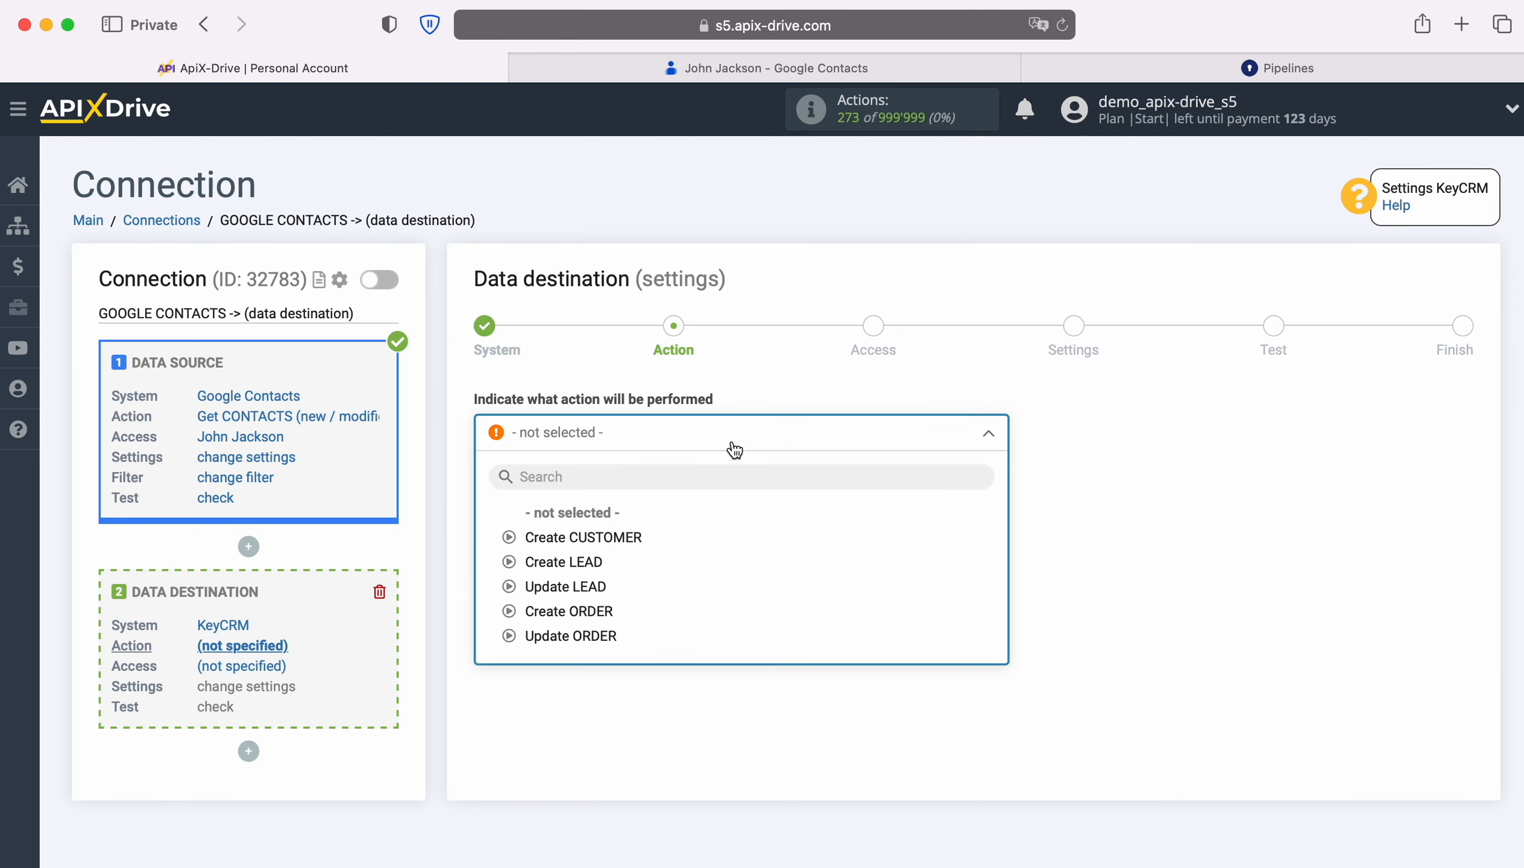
pyautogui.click(565, 562)
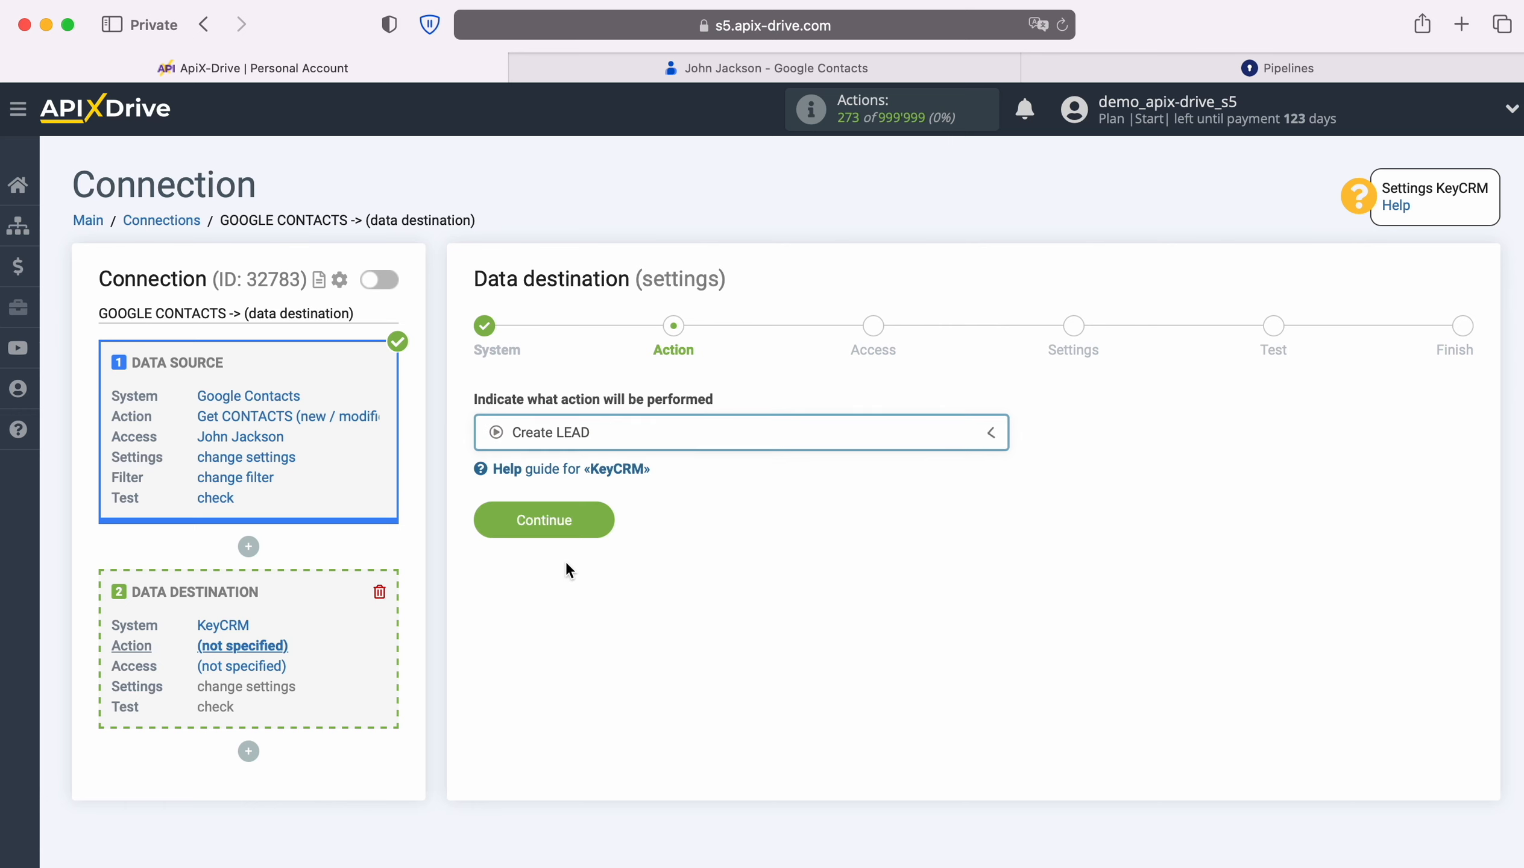
pyautogui.click(596, 518)
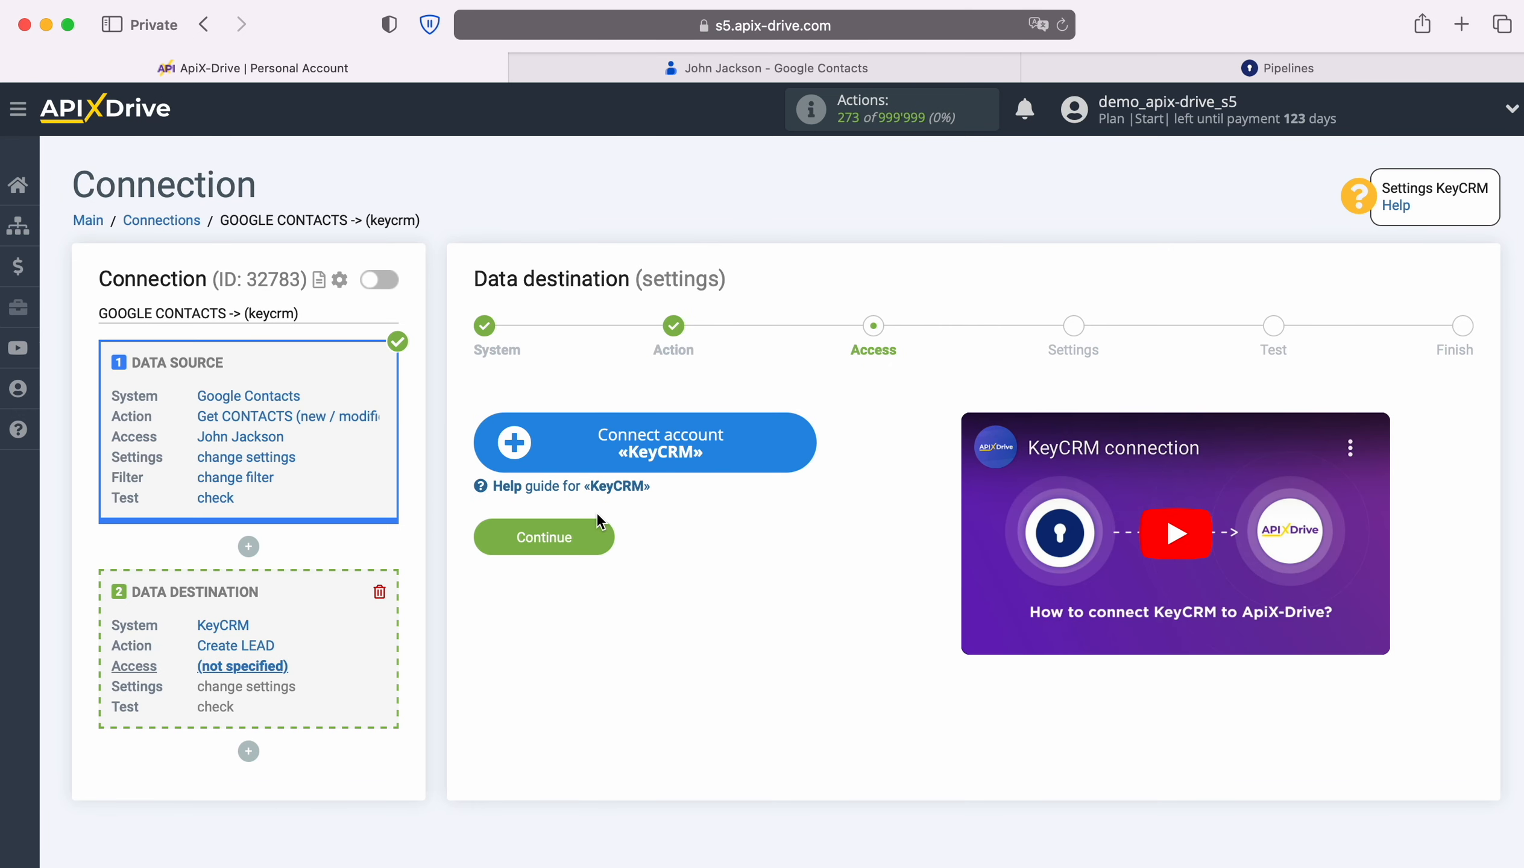
# - Start connecting a KeyCRM account, then switch to KeyCRM and copy the API key from its general settings
pyautogui.click(805, 439)
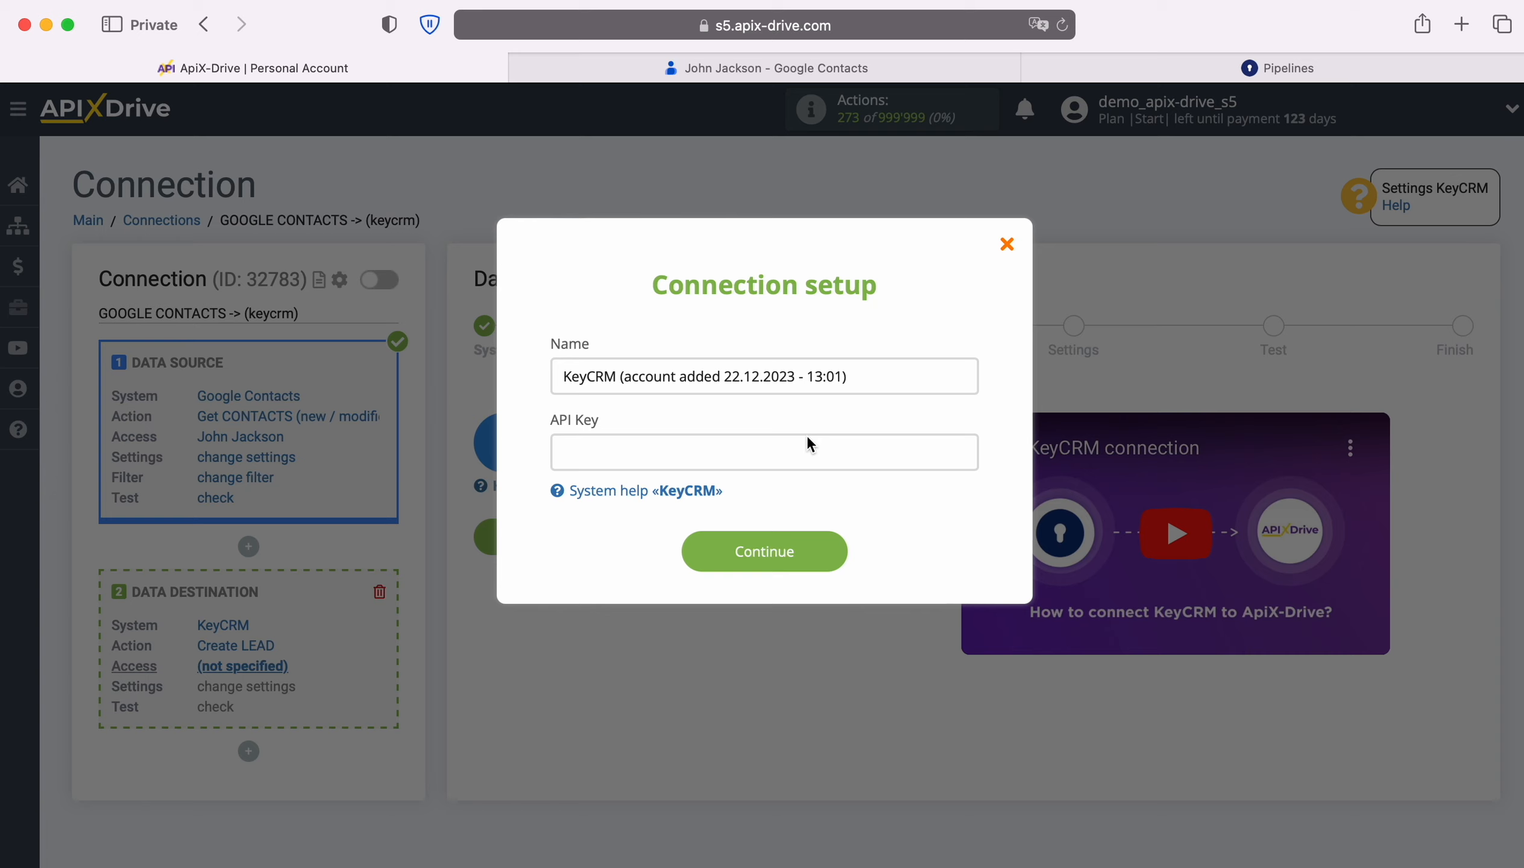
pyautogui.click(1066, 68)
pyautogui.click(59, 713)
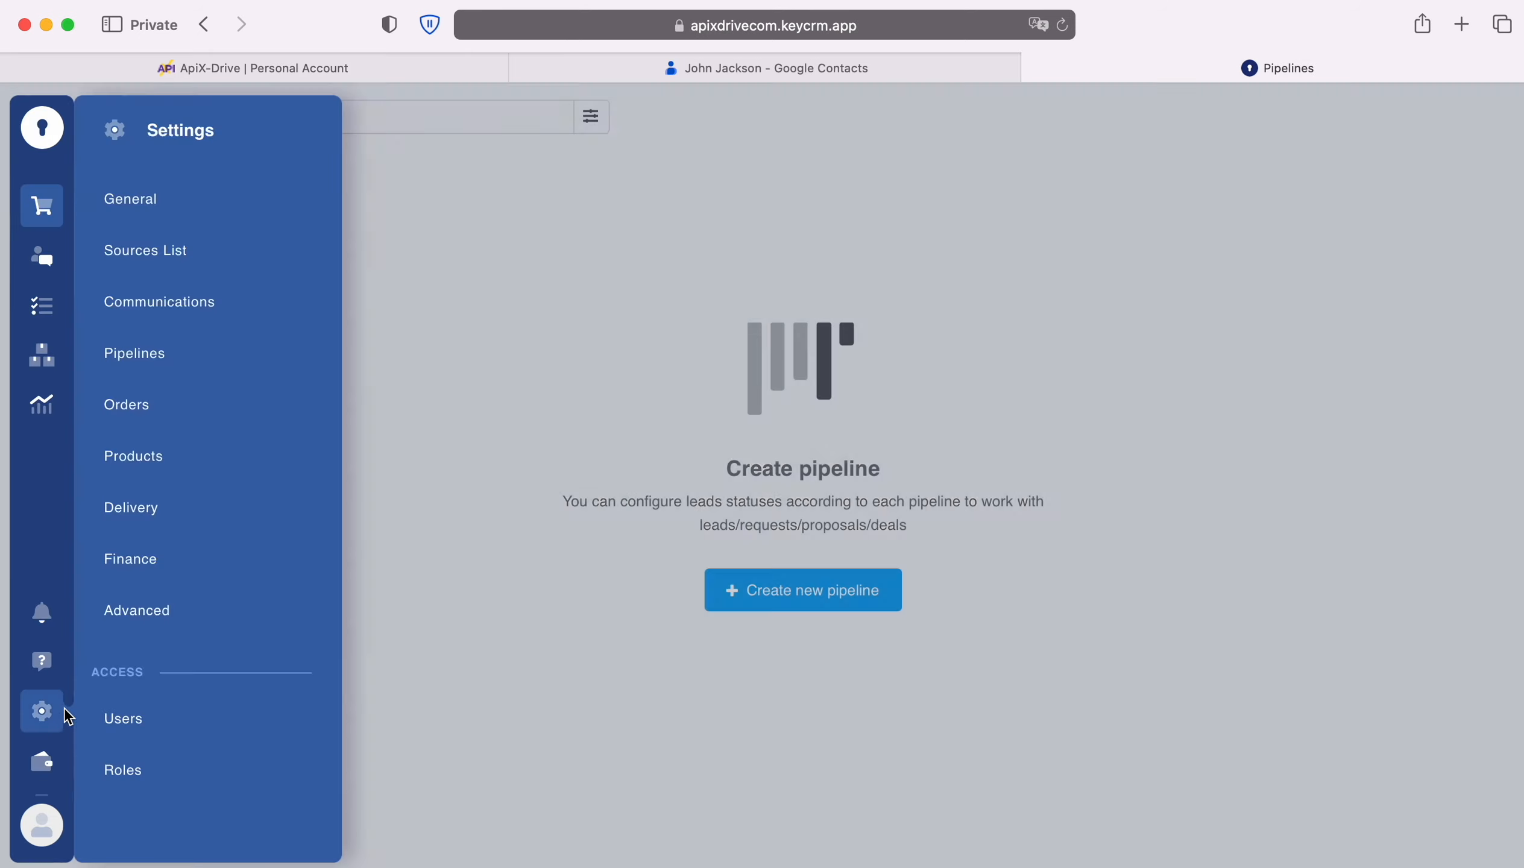
pyautogui.click(150, 201)
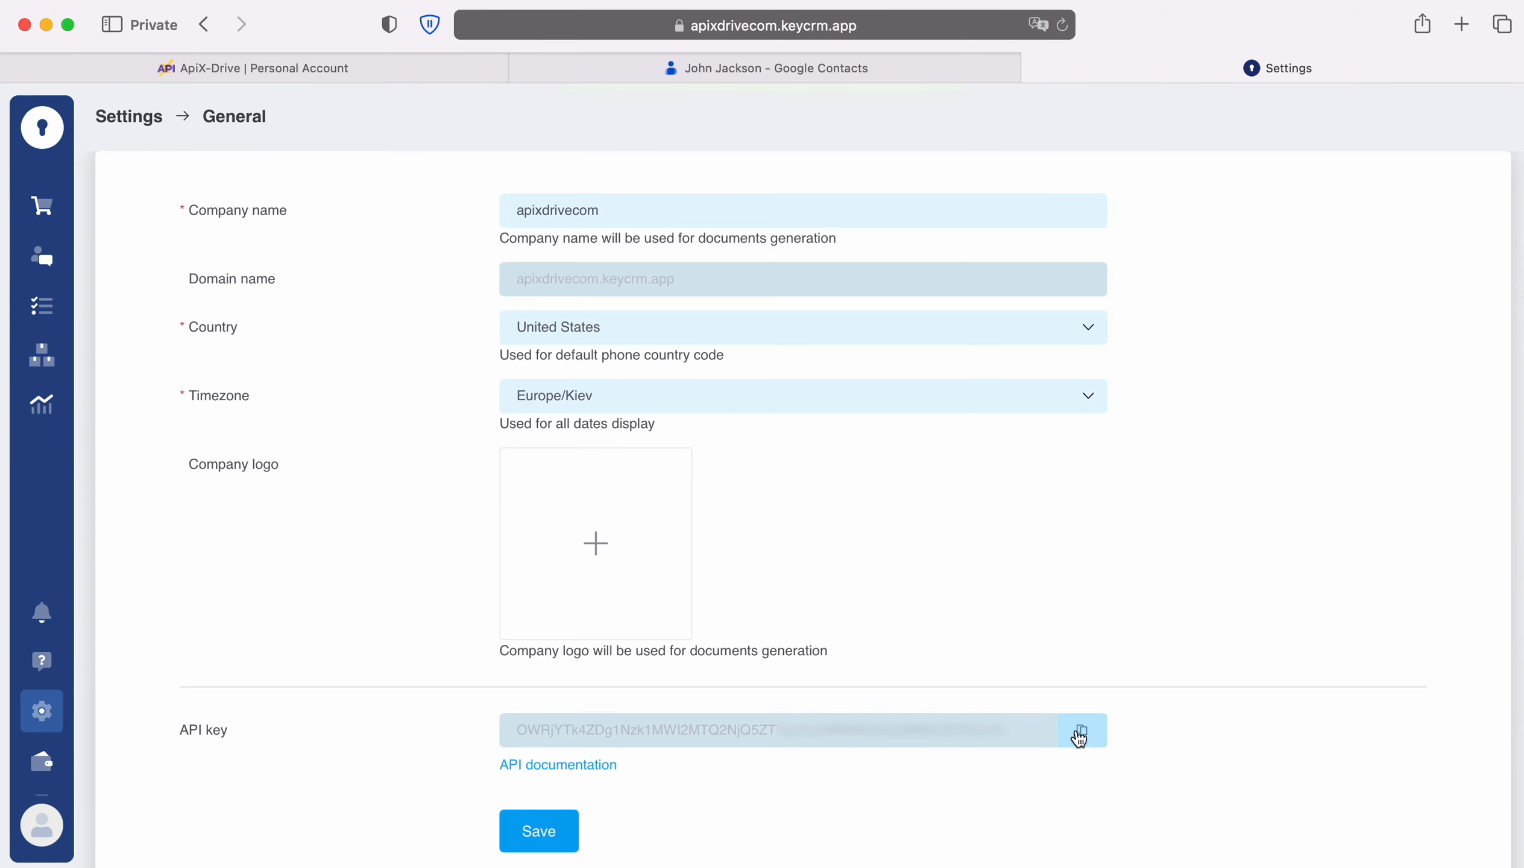
pyautogui.click(1080, 731)
# - Return to ApiX-Drive, paste the API key into the KeyCRM connection setup and save the account
pyautogui.click(349, 68)
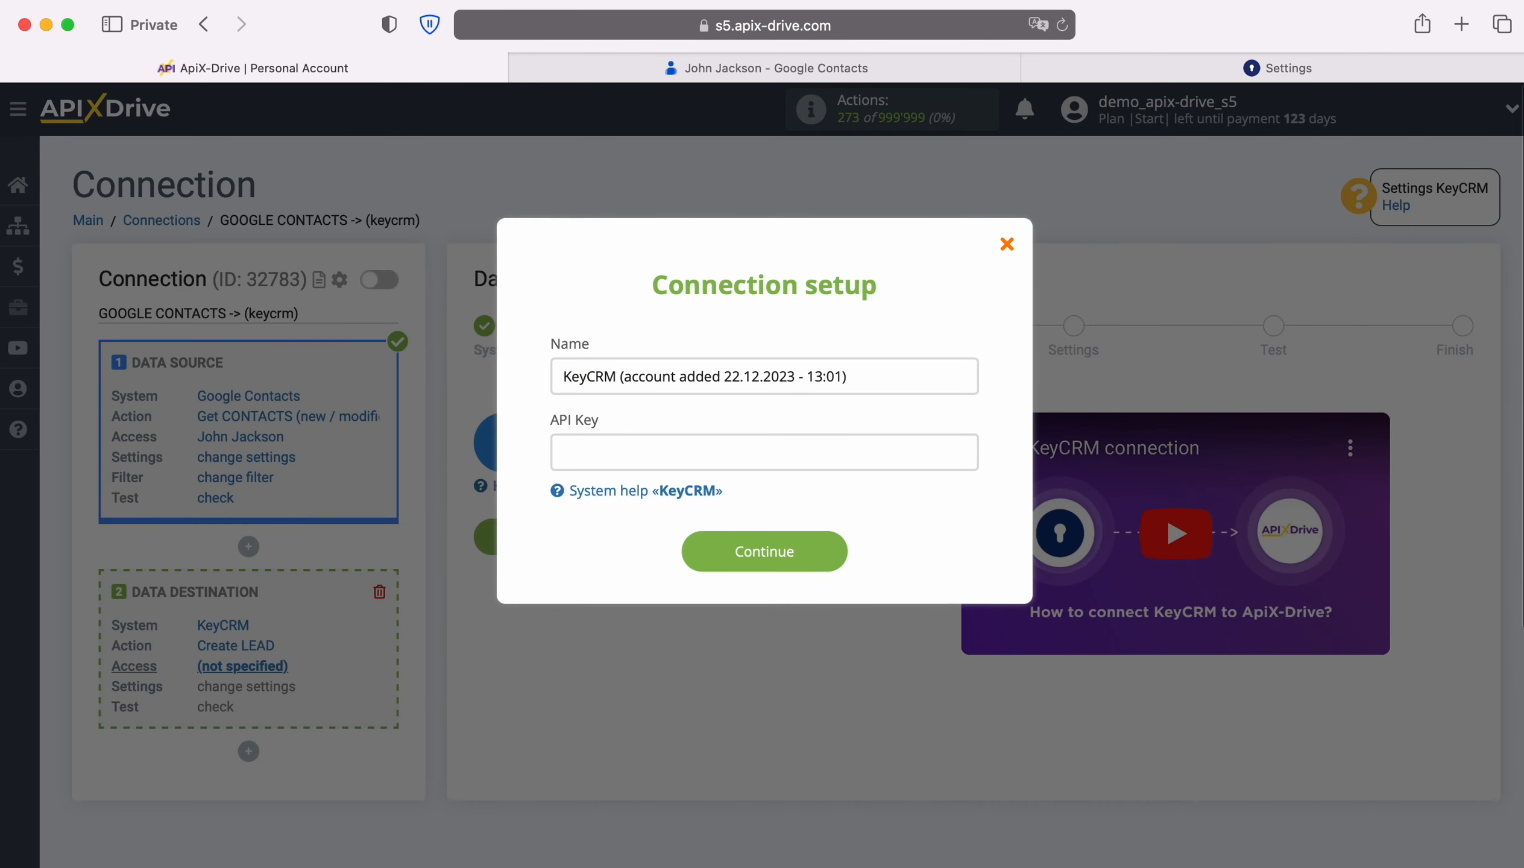
pyautogui.rightClick(656, 468)
pyautogui.click(681, 523)
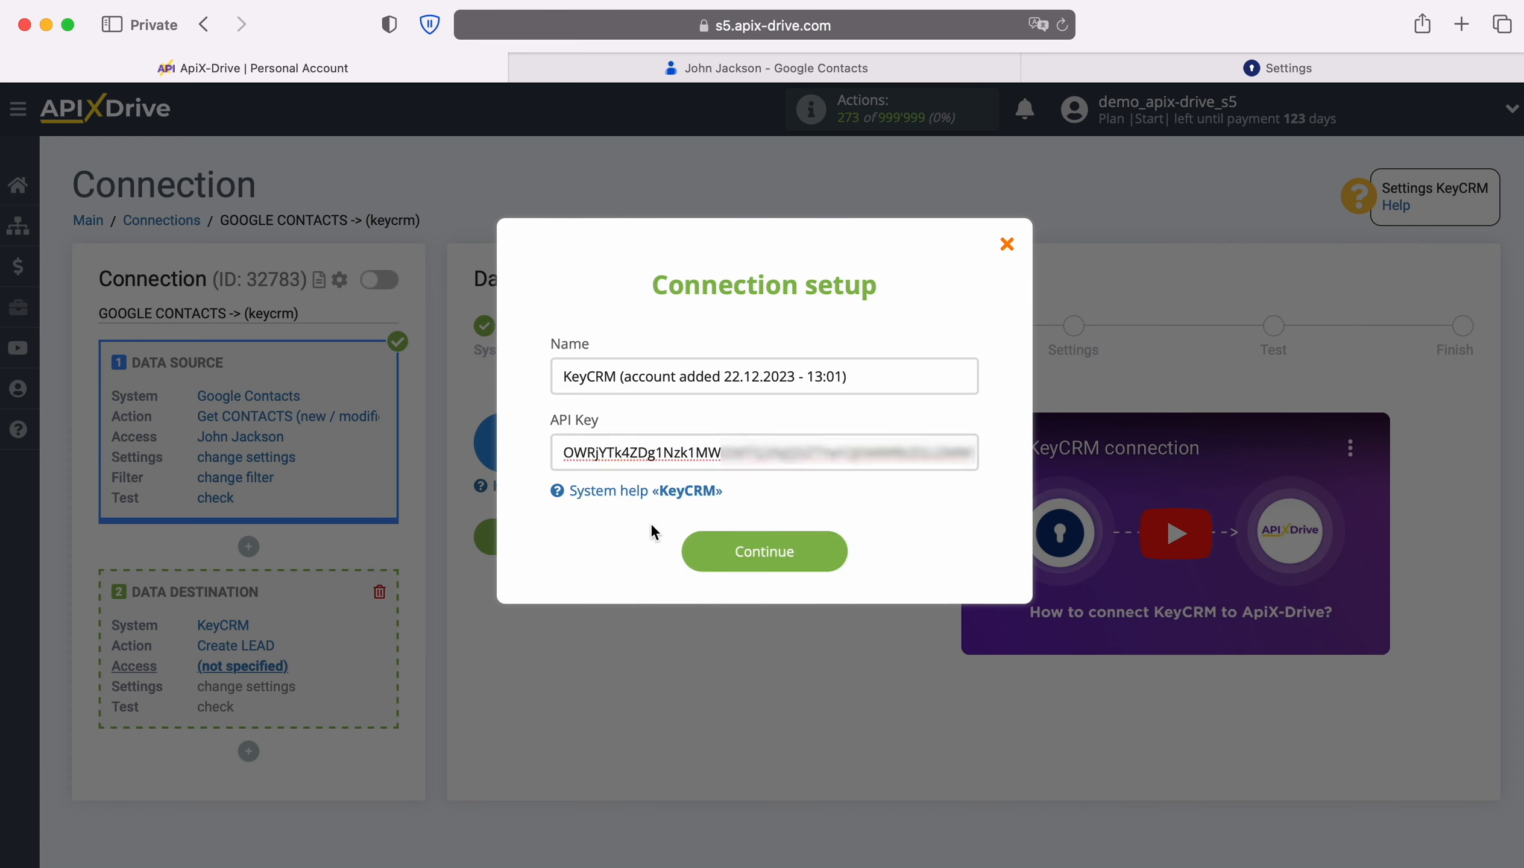
pyautogui.click(829, 555)
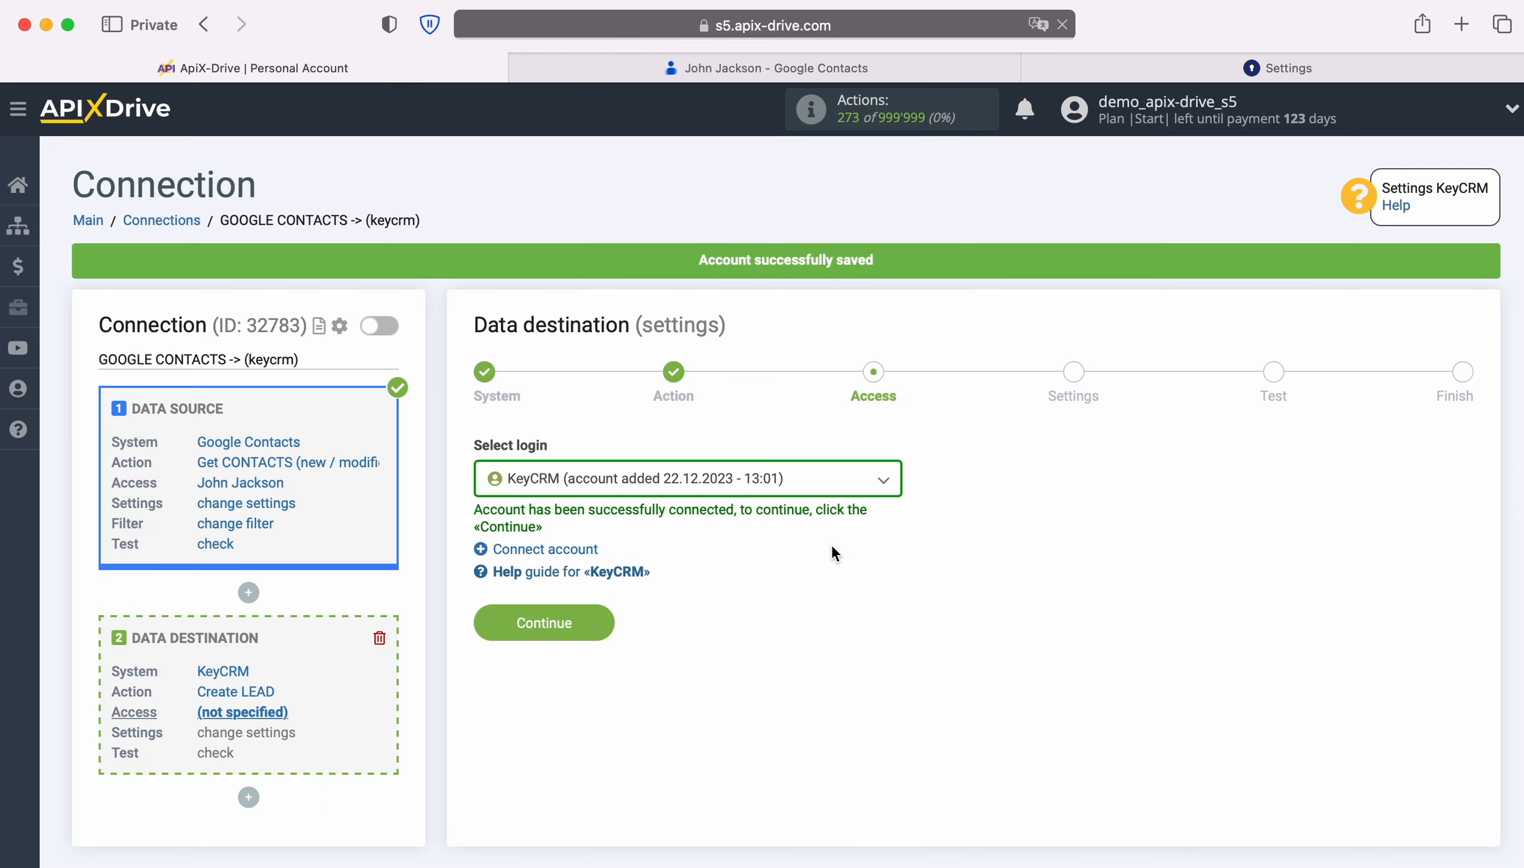
# - Select the newly connected KeyCRM login for the data destination and continue
pyautogui.click(807, 483)
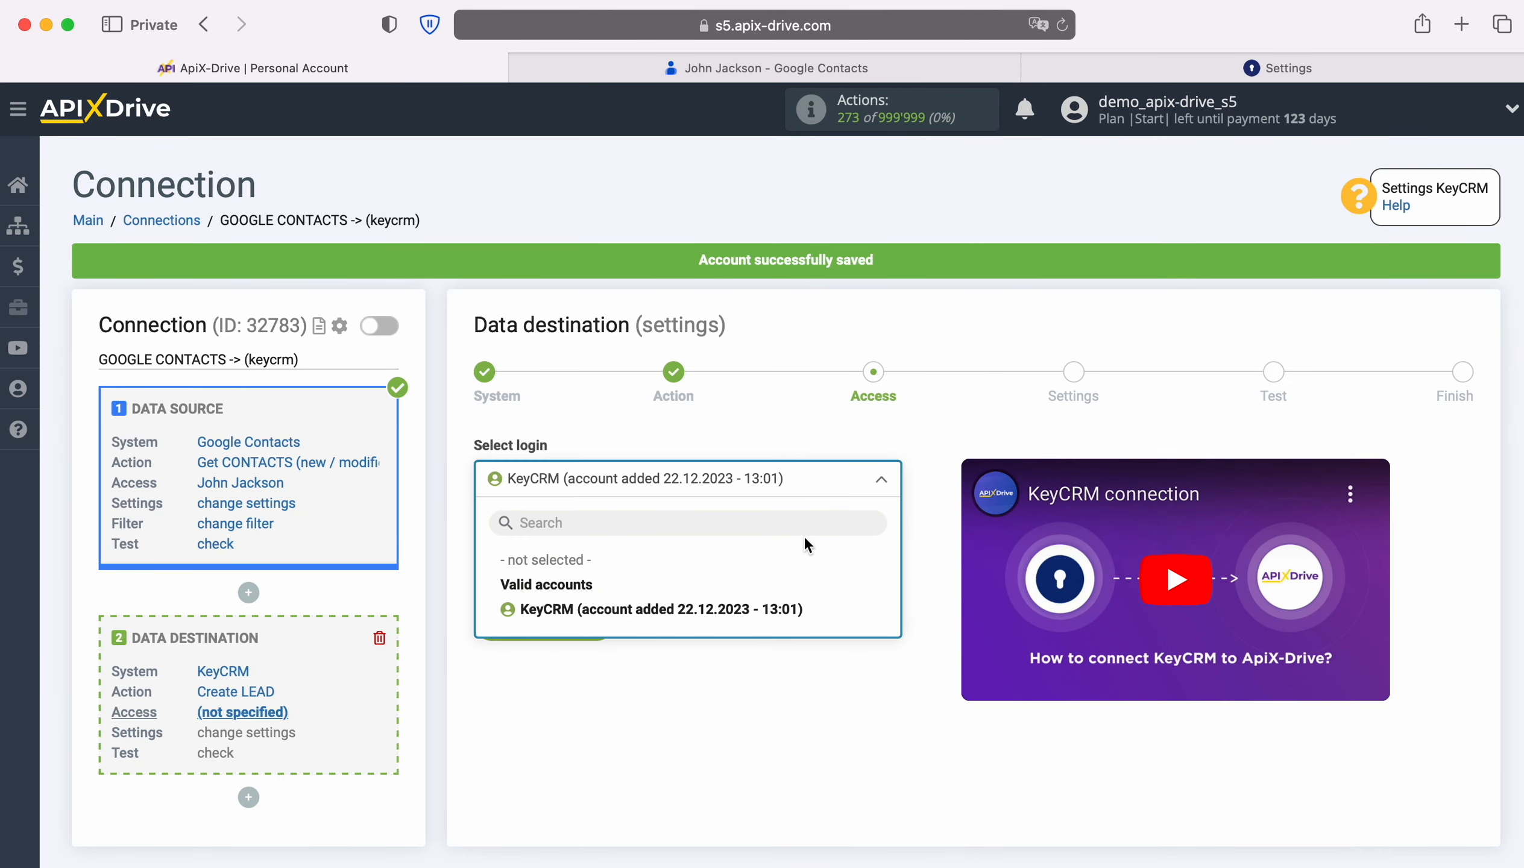
pyautogui.click(797, 612)
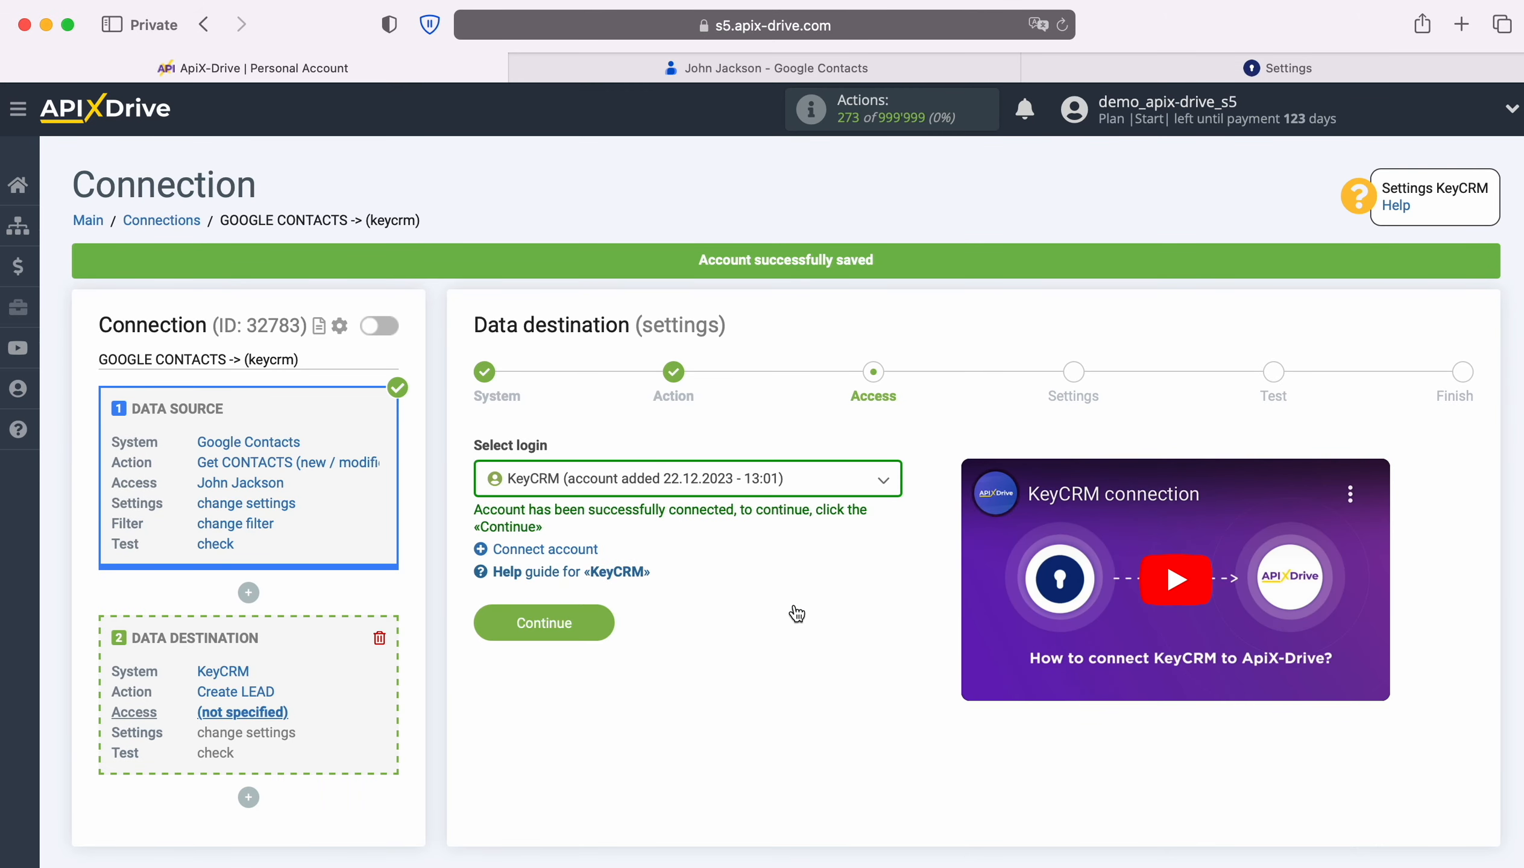
pyautogui.click(605, 620)
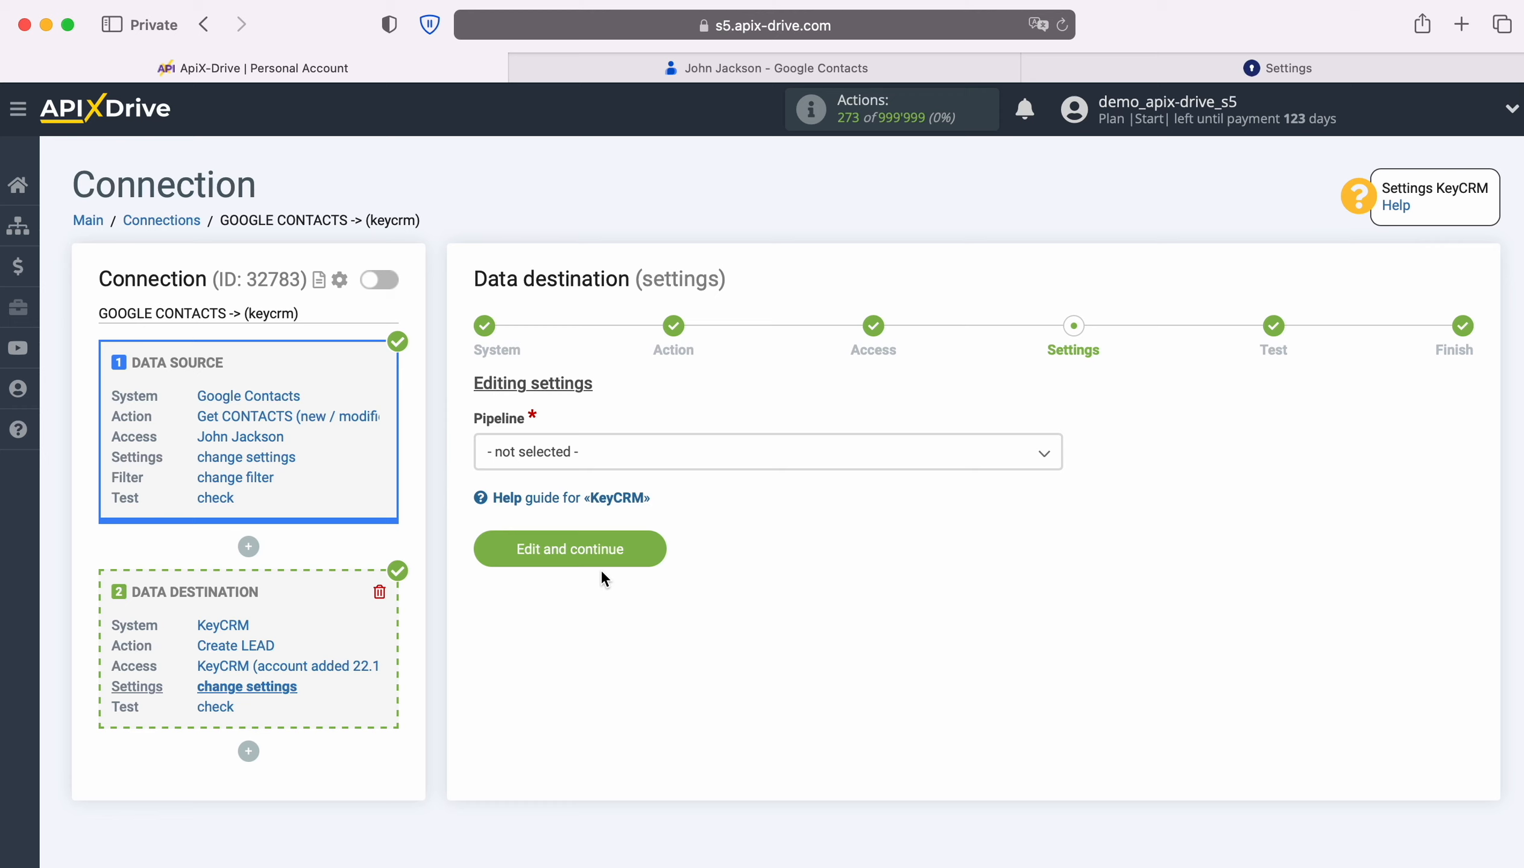
# - Set the pipeline for the KeyCRM leads to New Leads
pyautogui.click(602, 464)
pyautogui.click(558, 559)
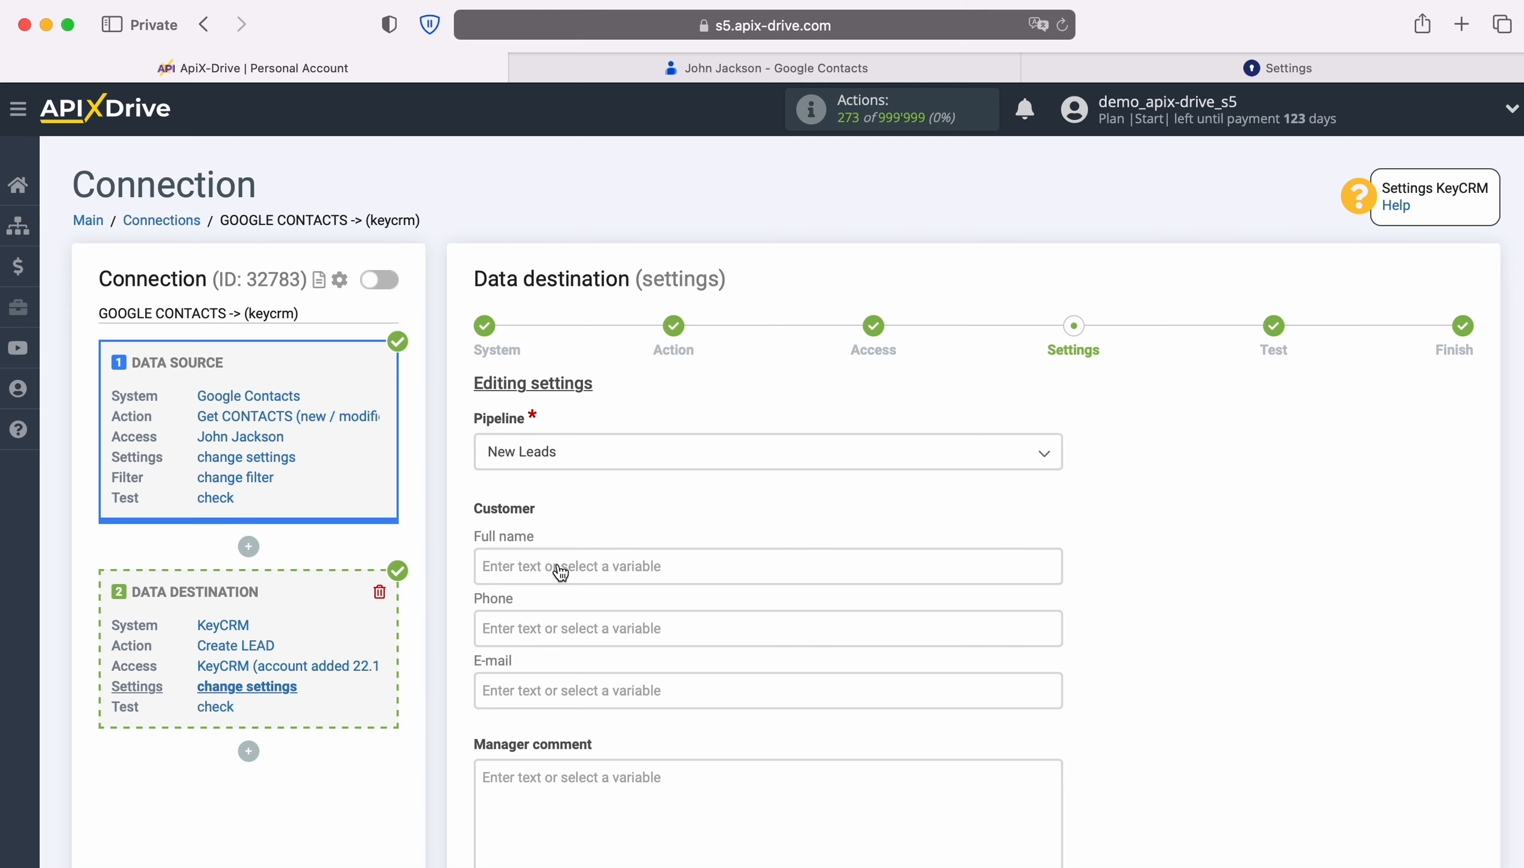
# - Map the customer's Full name field to the Google Contacts First name and Last name variables, in that order
pyautogui.click(560, 568)
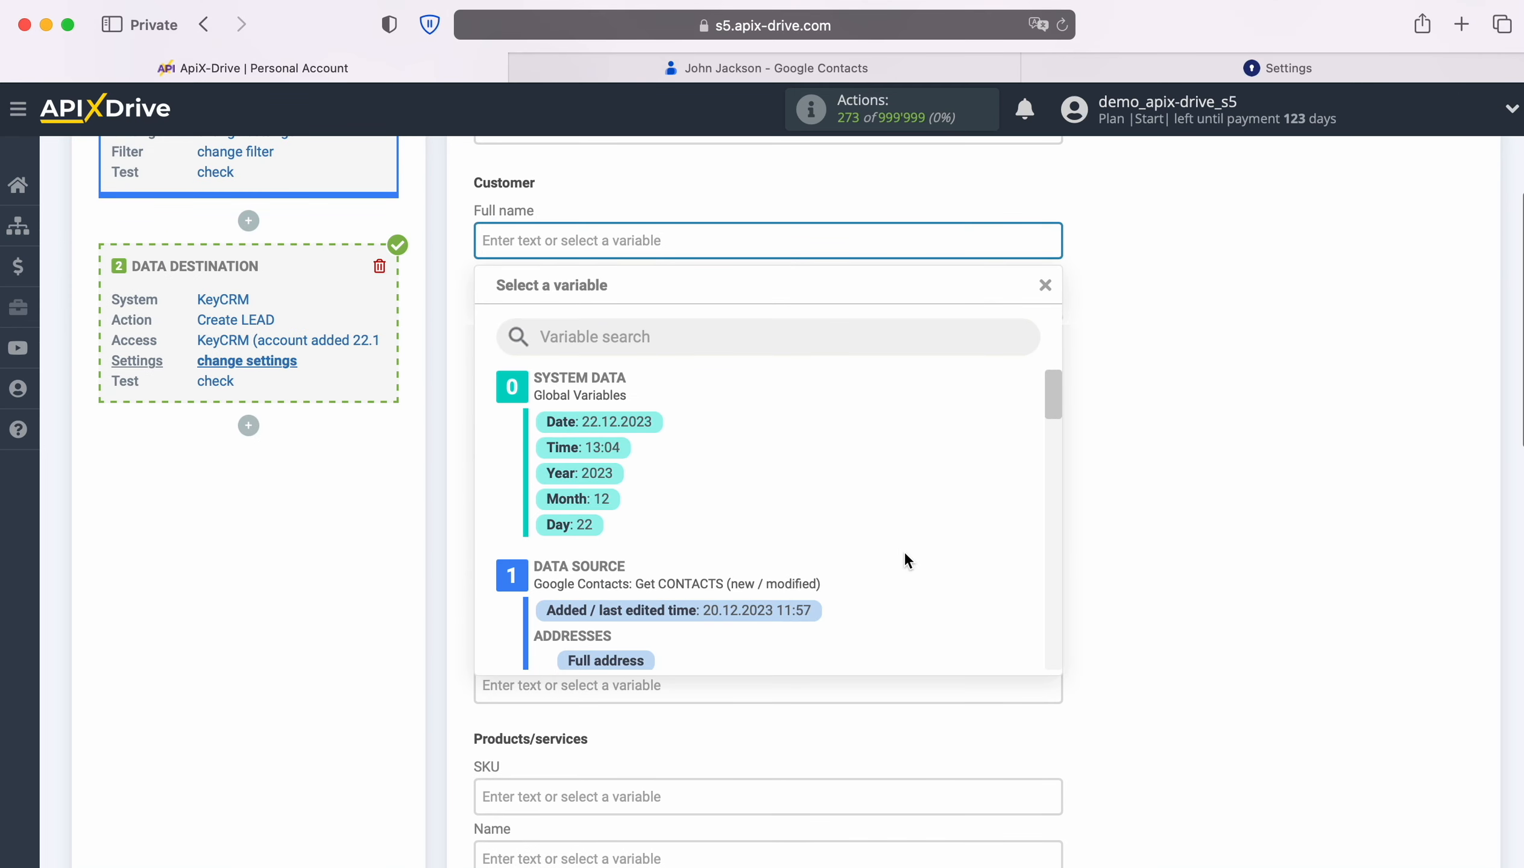
pyautogui.scroll(-8, 909, 550)
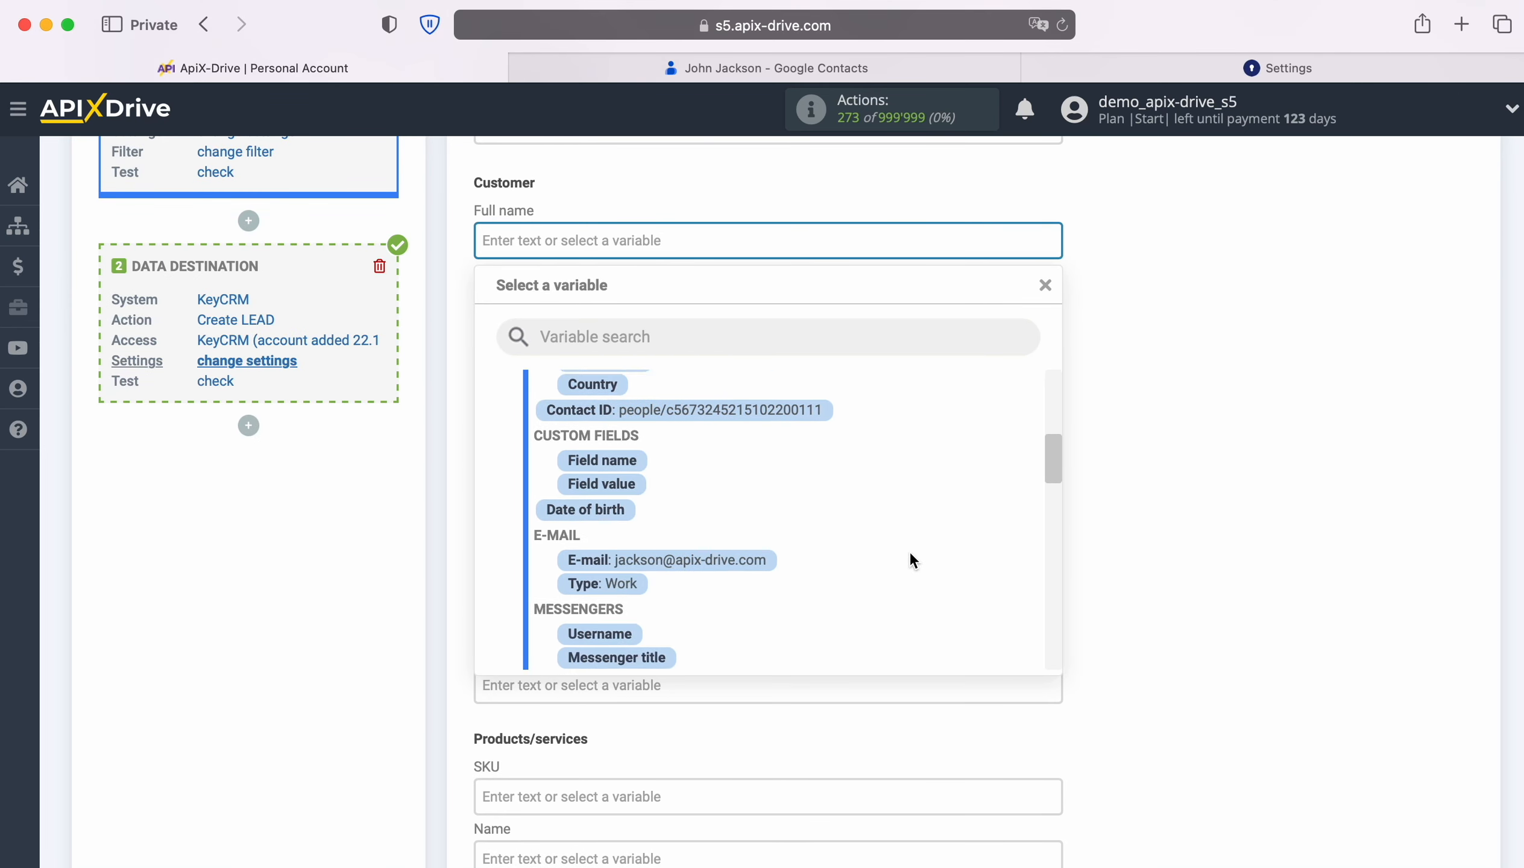
pyautogui.scroll(-5, 909, 552)
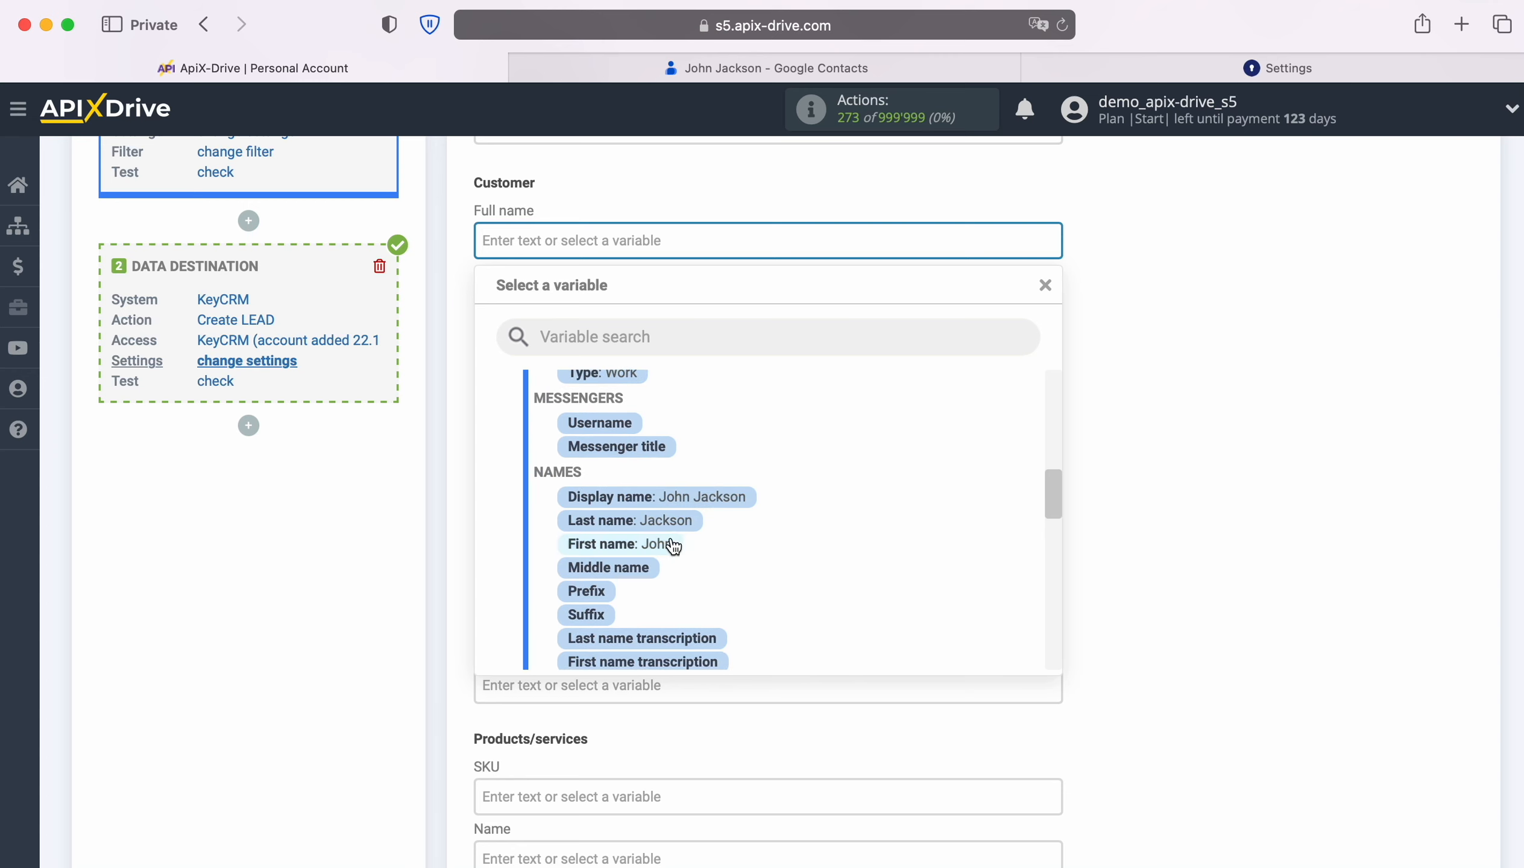
pyautogui.click(673, 546)
pyautogui.click(810, 242)
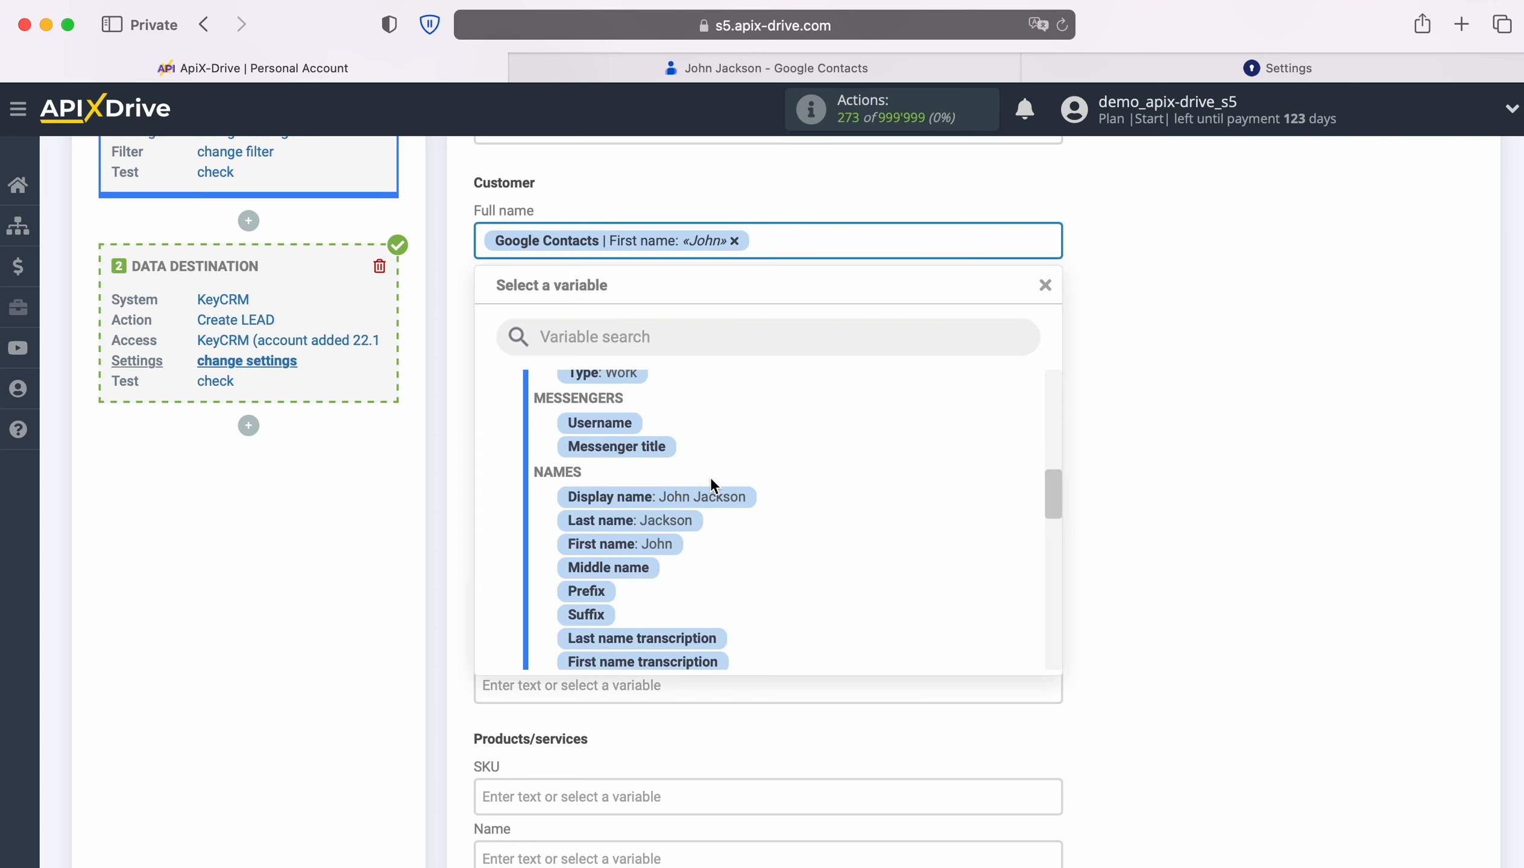
pyautogui.click(690, 519)
# - Map the customer's Phone field to the Phone variable from Google Contacts
pyautogui.click(640, 302)
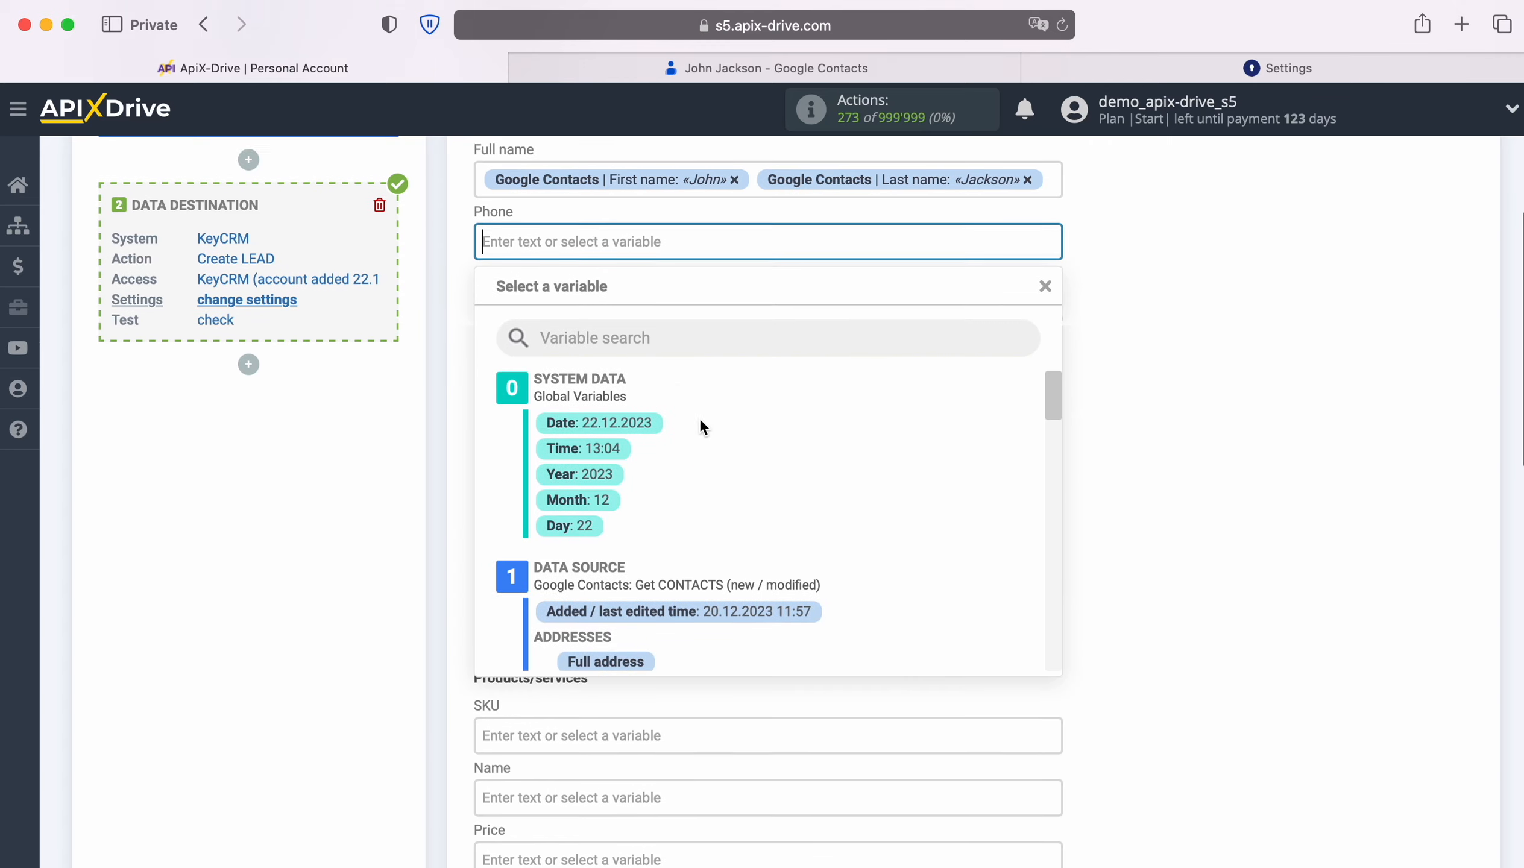
pyautogui.scroll(-5, 899, 532)
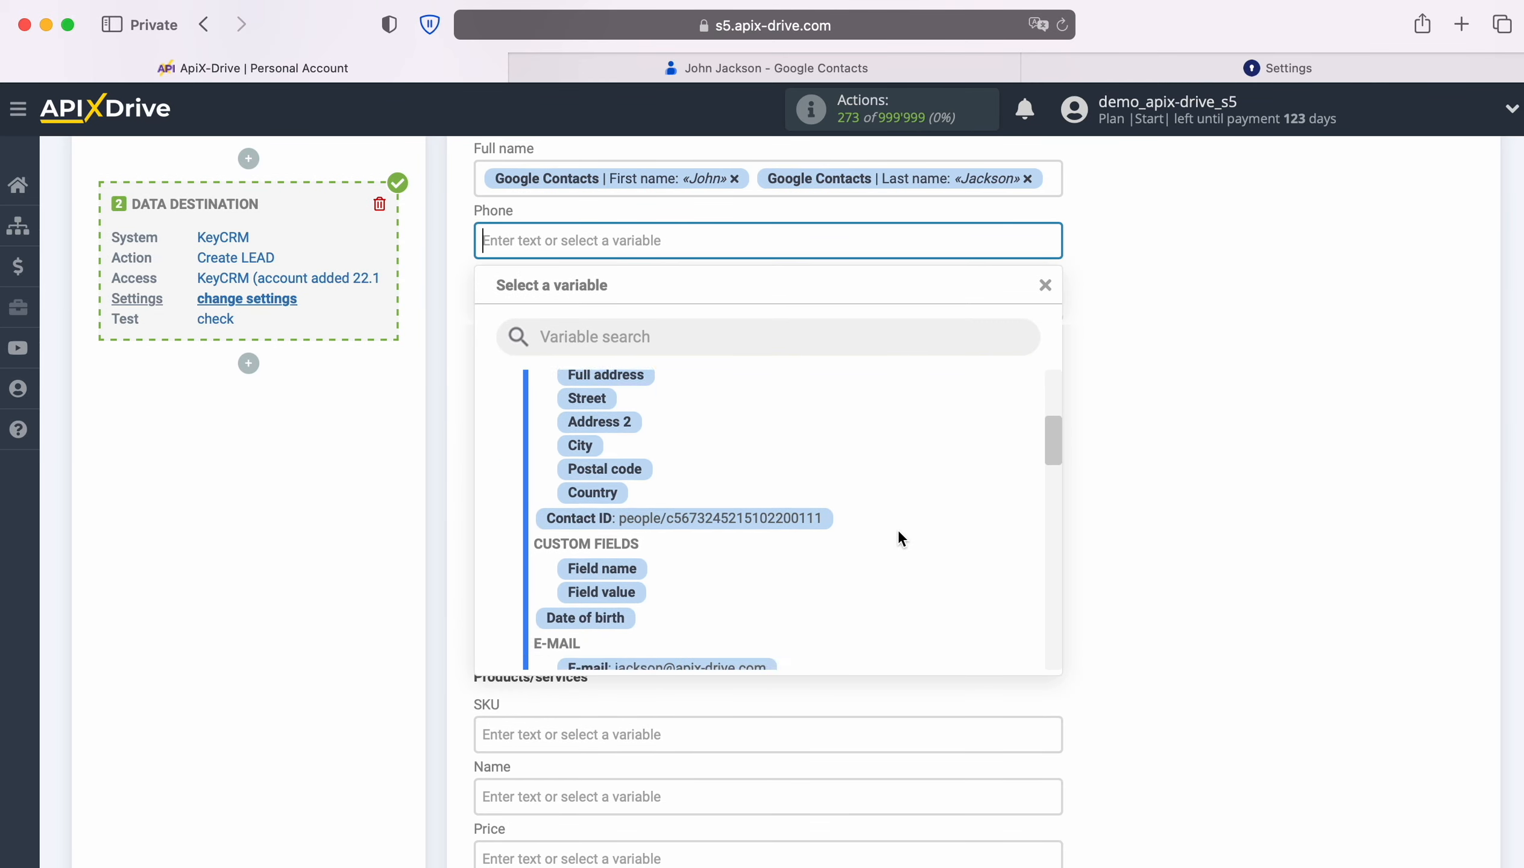
pyautogui.scroll(-8, 898, 531)
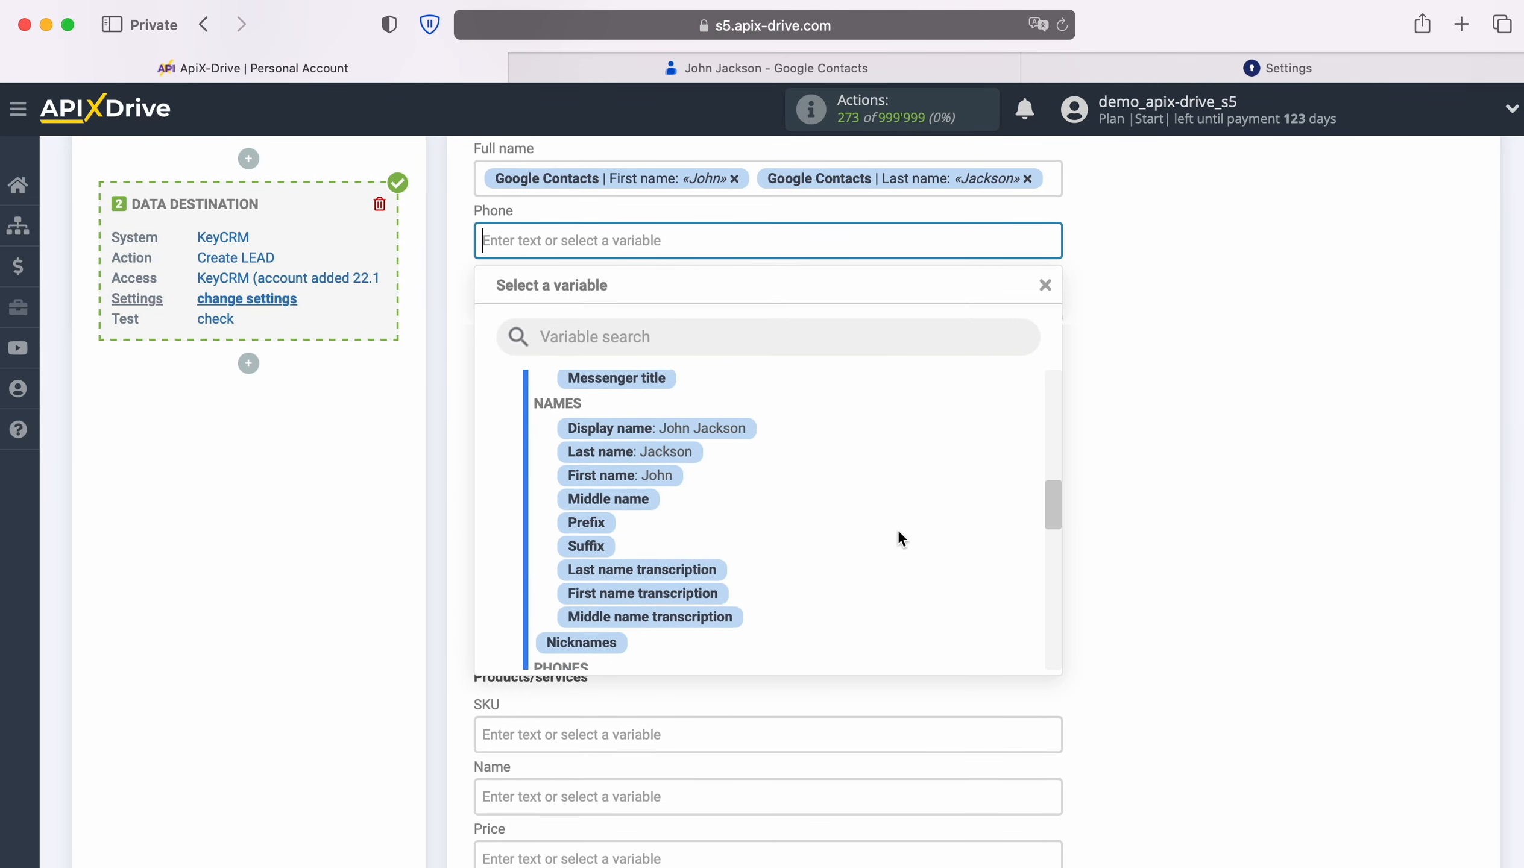
pyautogui.scroll(-3, 898, 538)
pyautogui.click(697, 528)
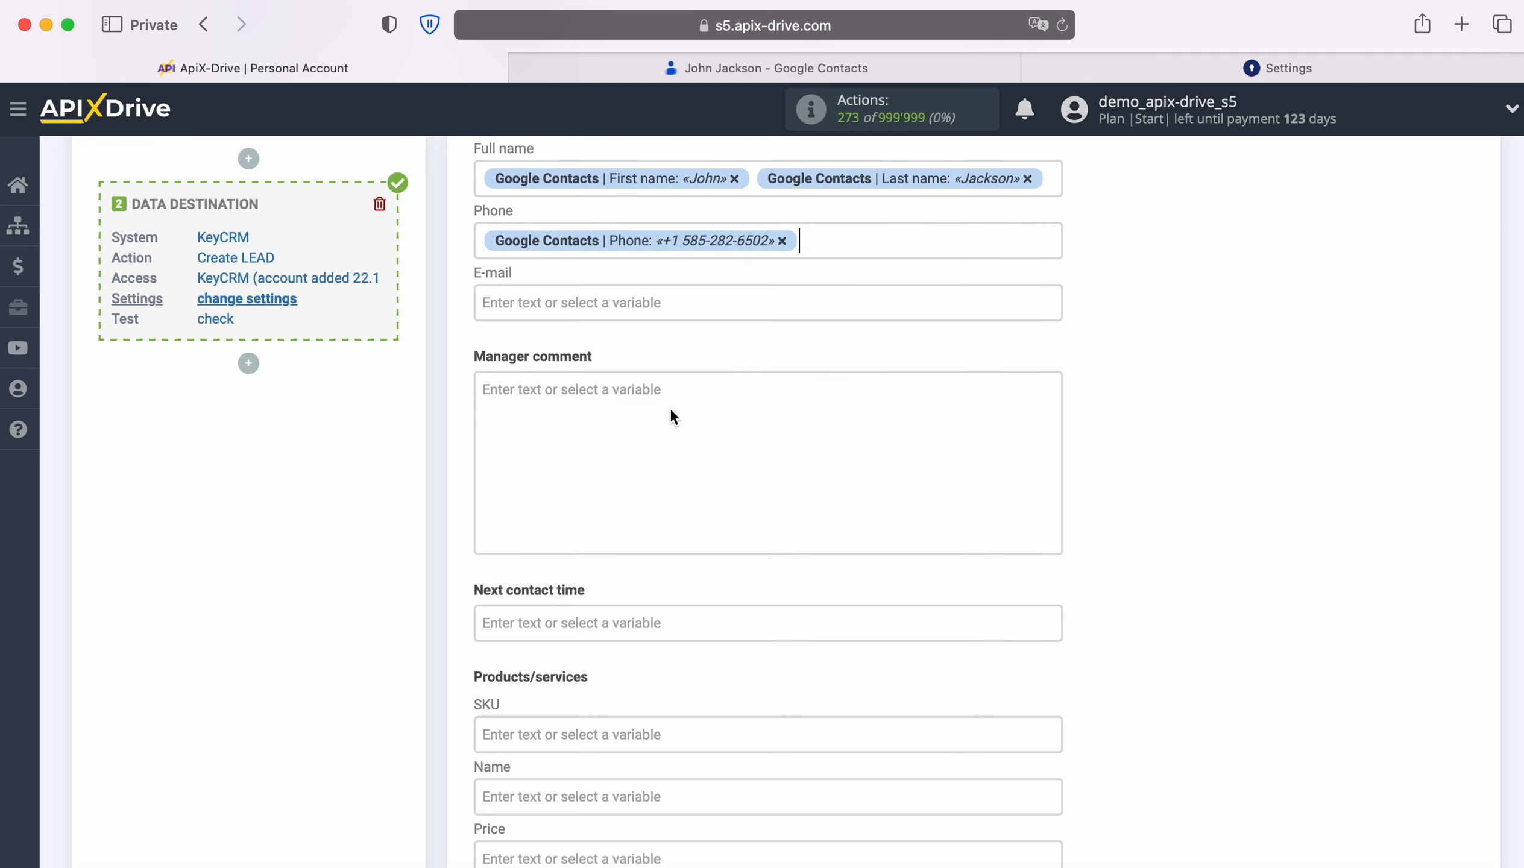
# - Map the customer's E-mail field to the E-mail variable from Google Contacts
pyautogui.click(656, 302)
pyautogui.scroll(-4, 939, 562)
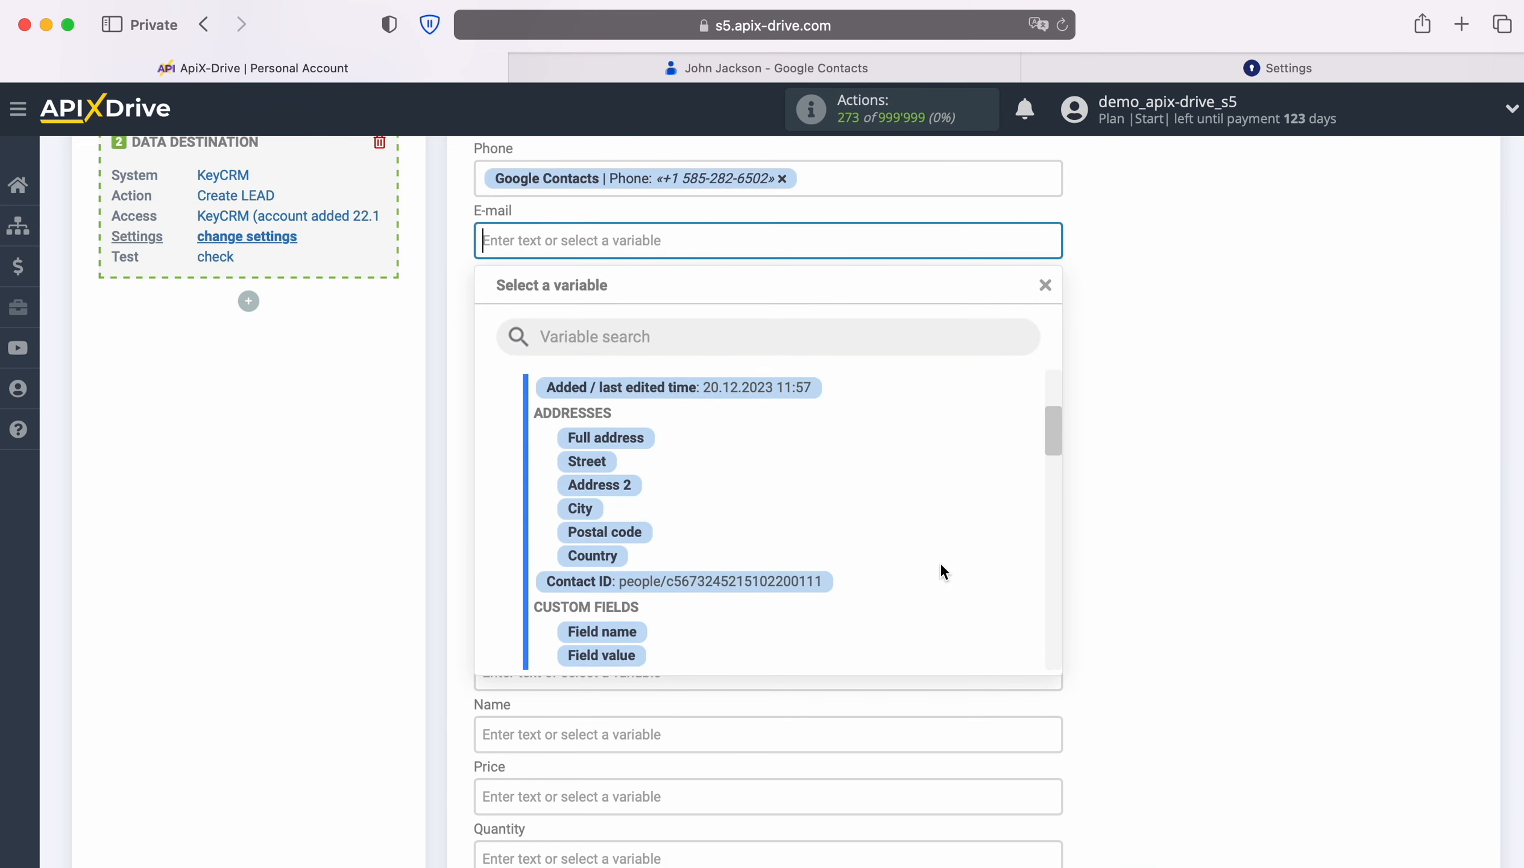
pyautogui.scroll(-4, 939, 561)
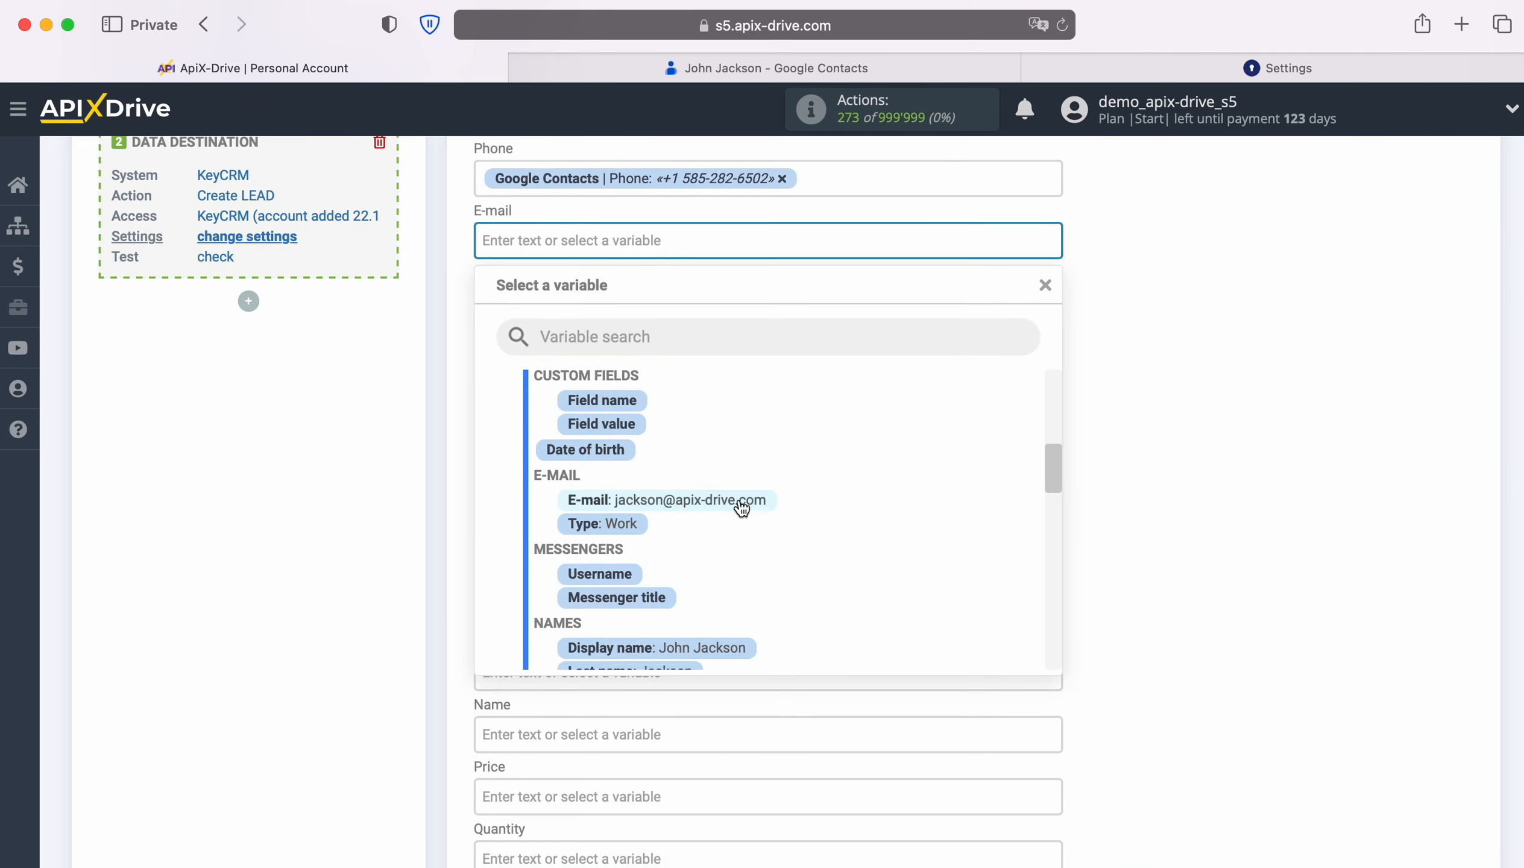
pyautogui.click(741, 505)
# - Set the lead Title to "New Contact from Google Contacts" followed by the contact's Display name variable, and save the destination settings
pyautogui.scroll(-5, 744, 502)
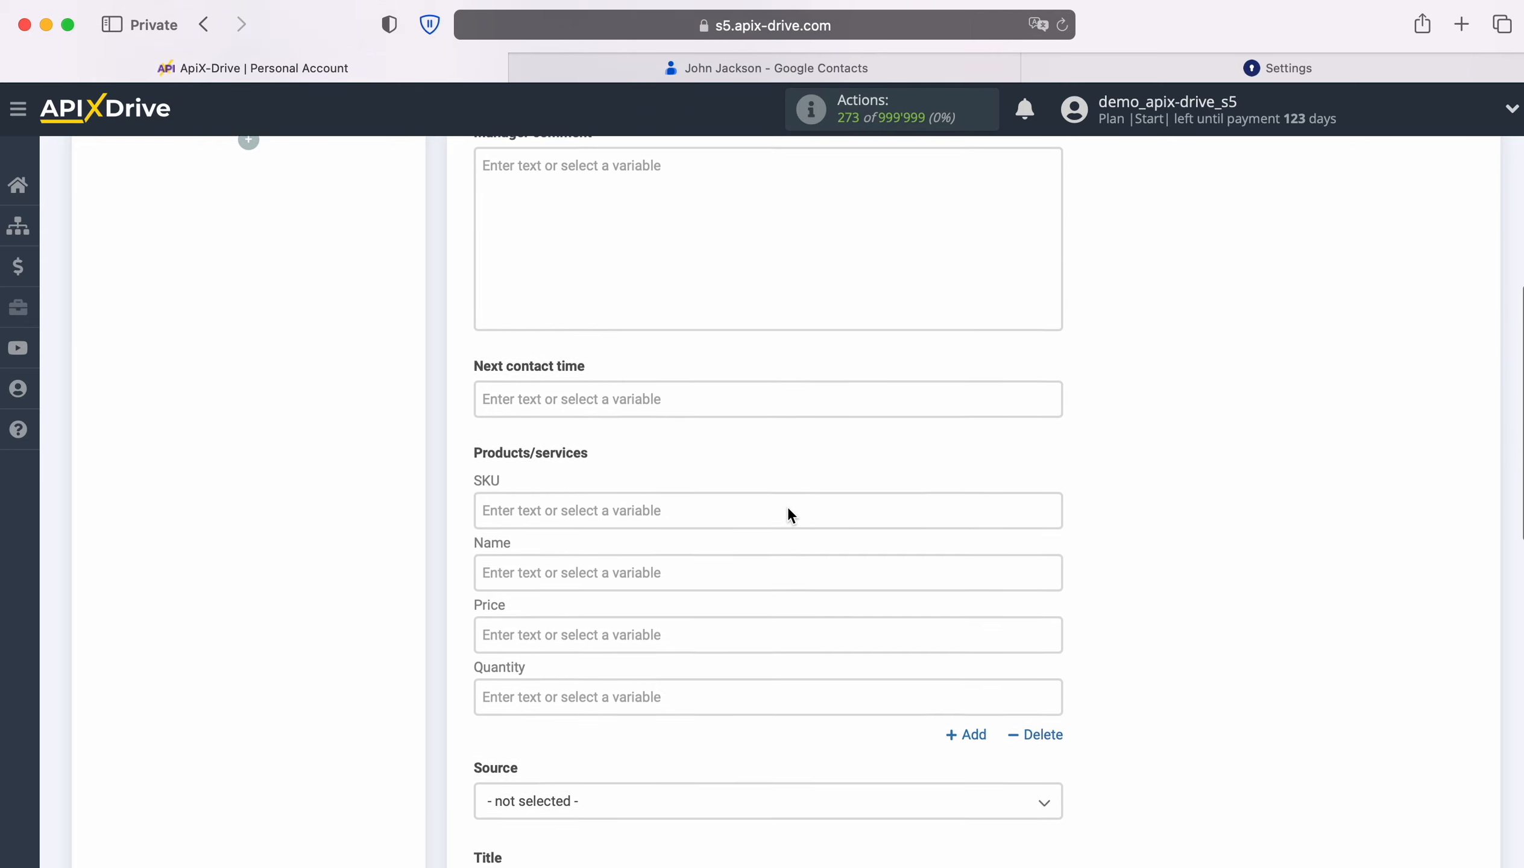
pyautogui.scroll(-7, 790, 514)
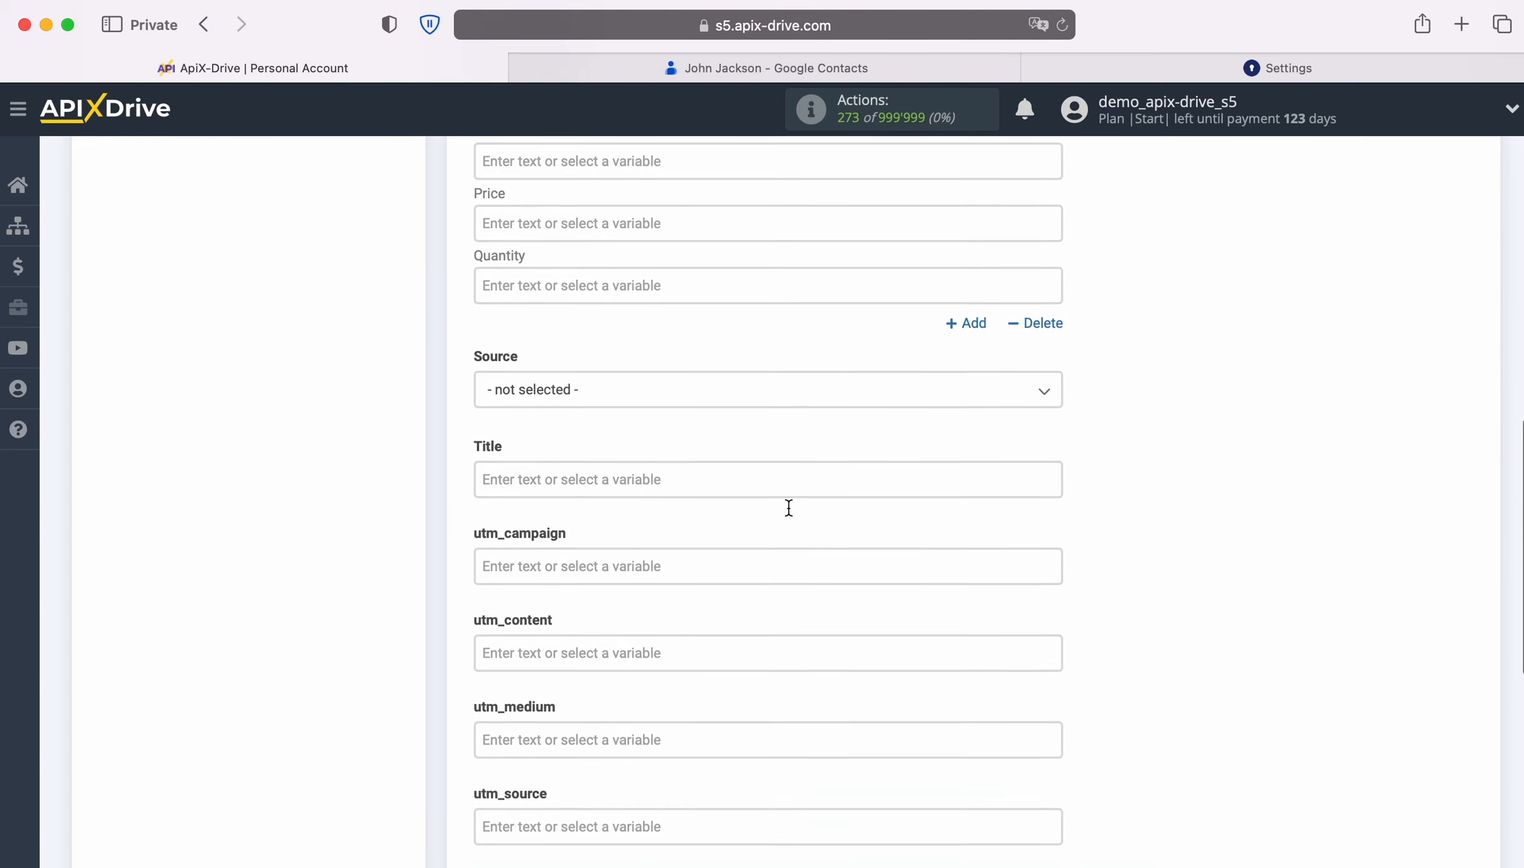
pyautogui.scroll(-2, 788, 507)
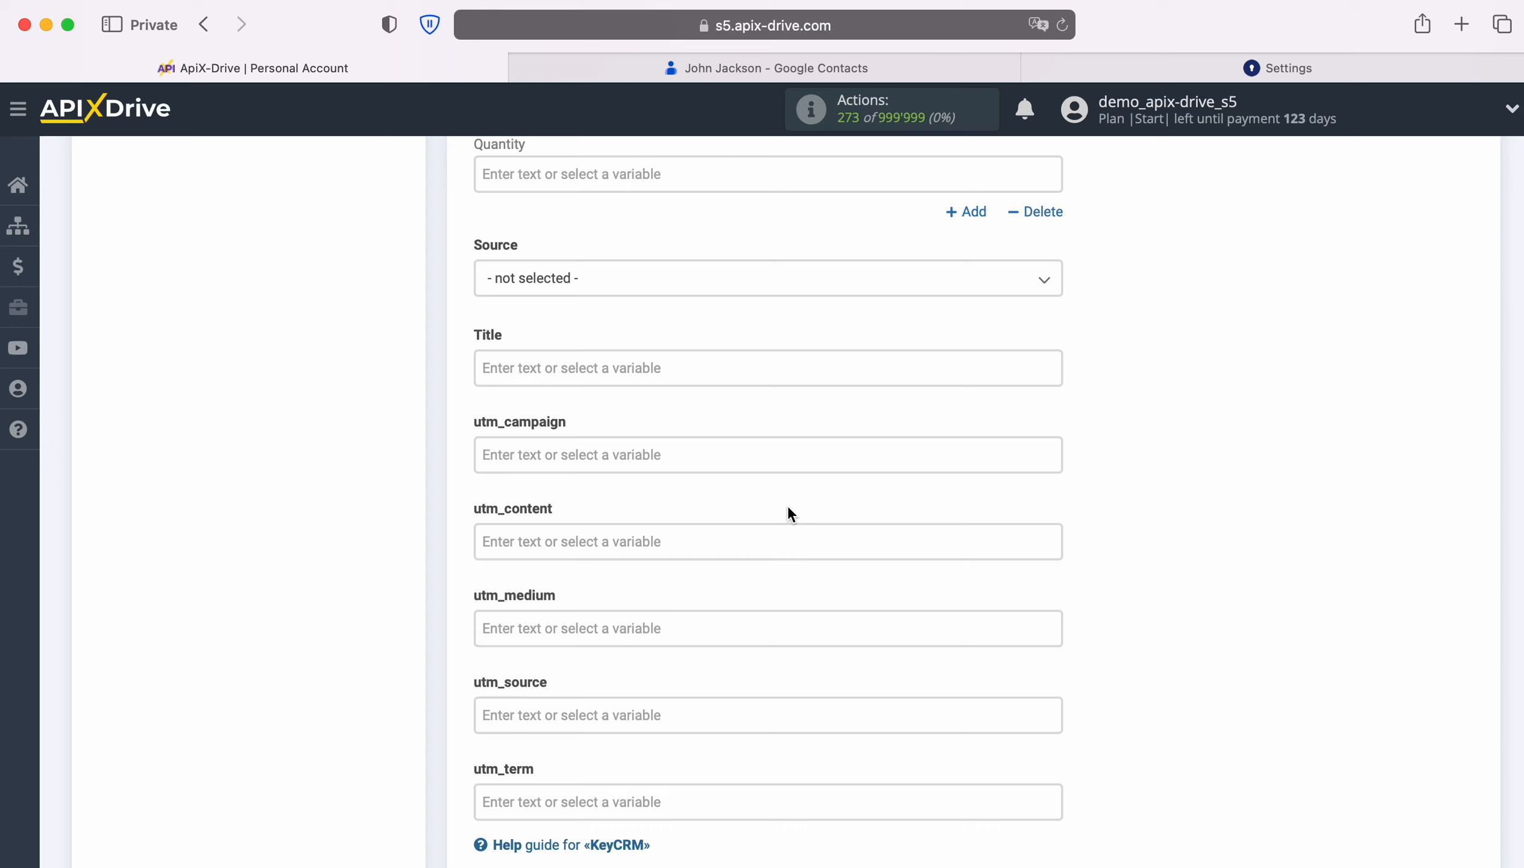
pyautogui.click(613, 376)
pyautogui.write('New ')
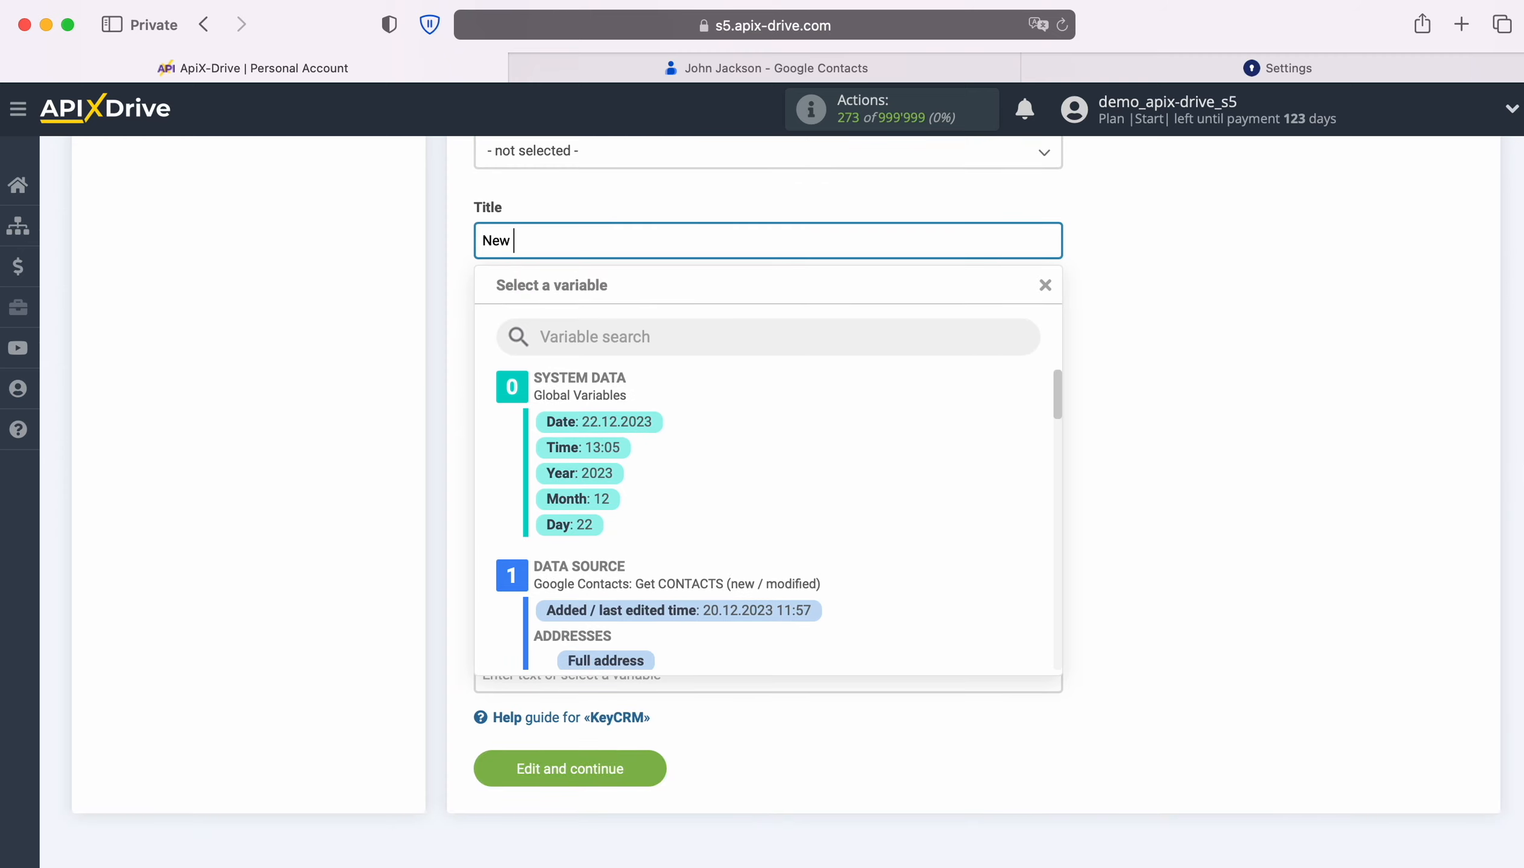
pyautogui.write('Contact from Google Contacts')
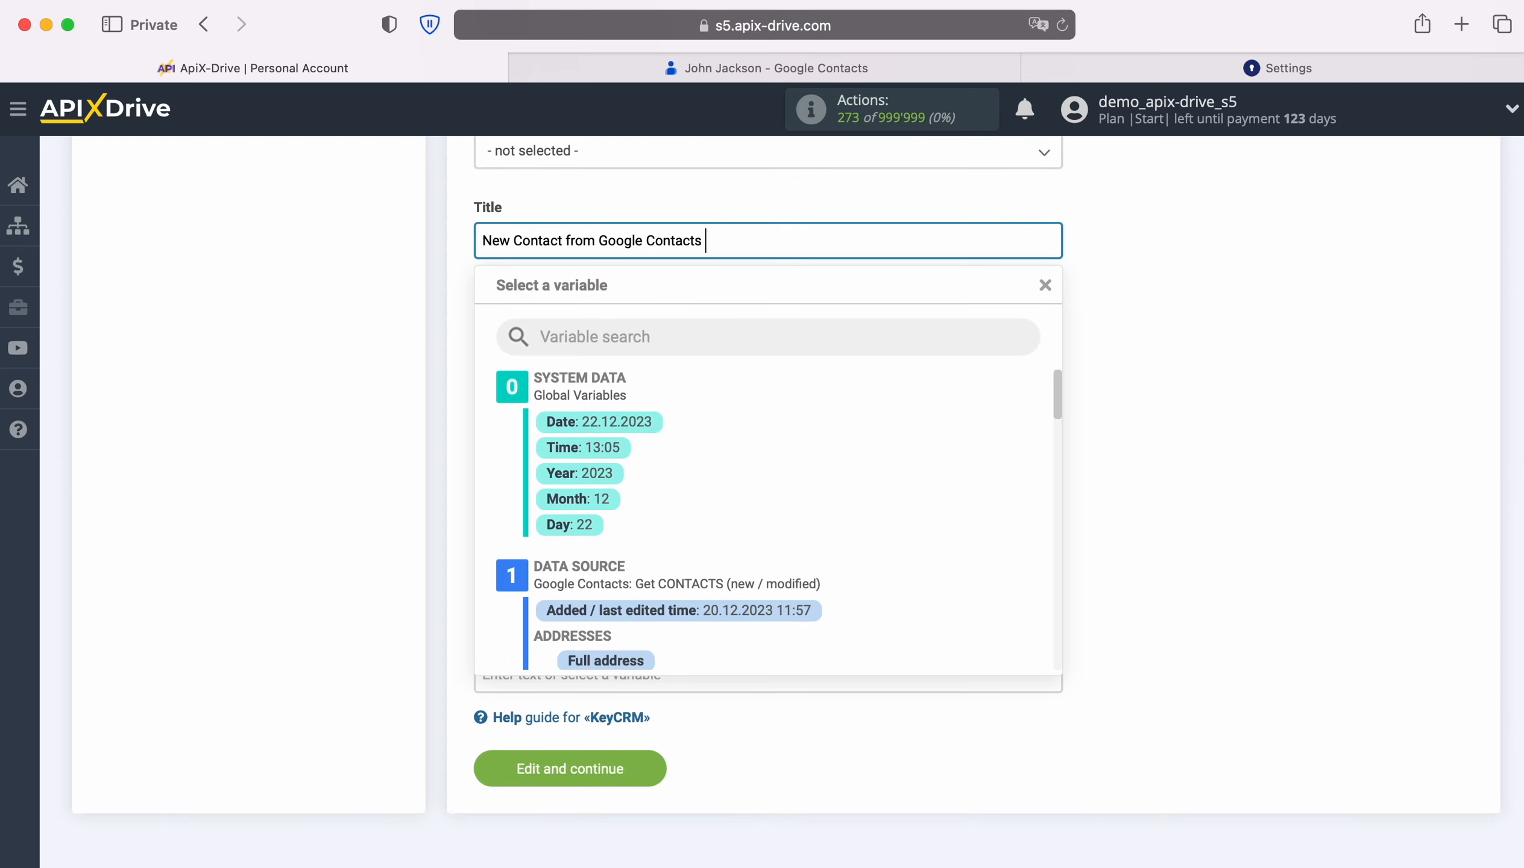
pyautogui.scroll(-3, 941, 507)
pyautogui.scroll(-6, 941, 510)
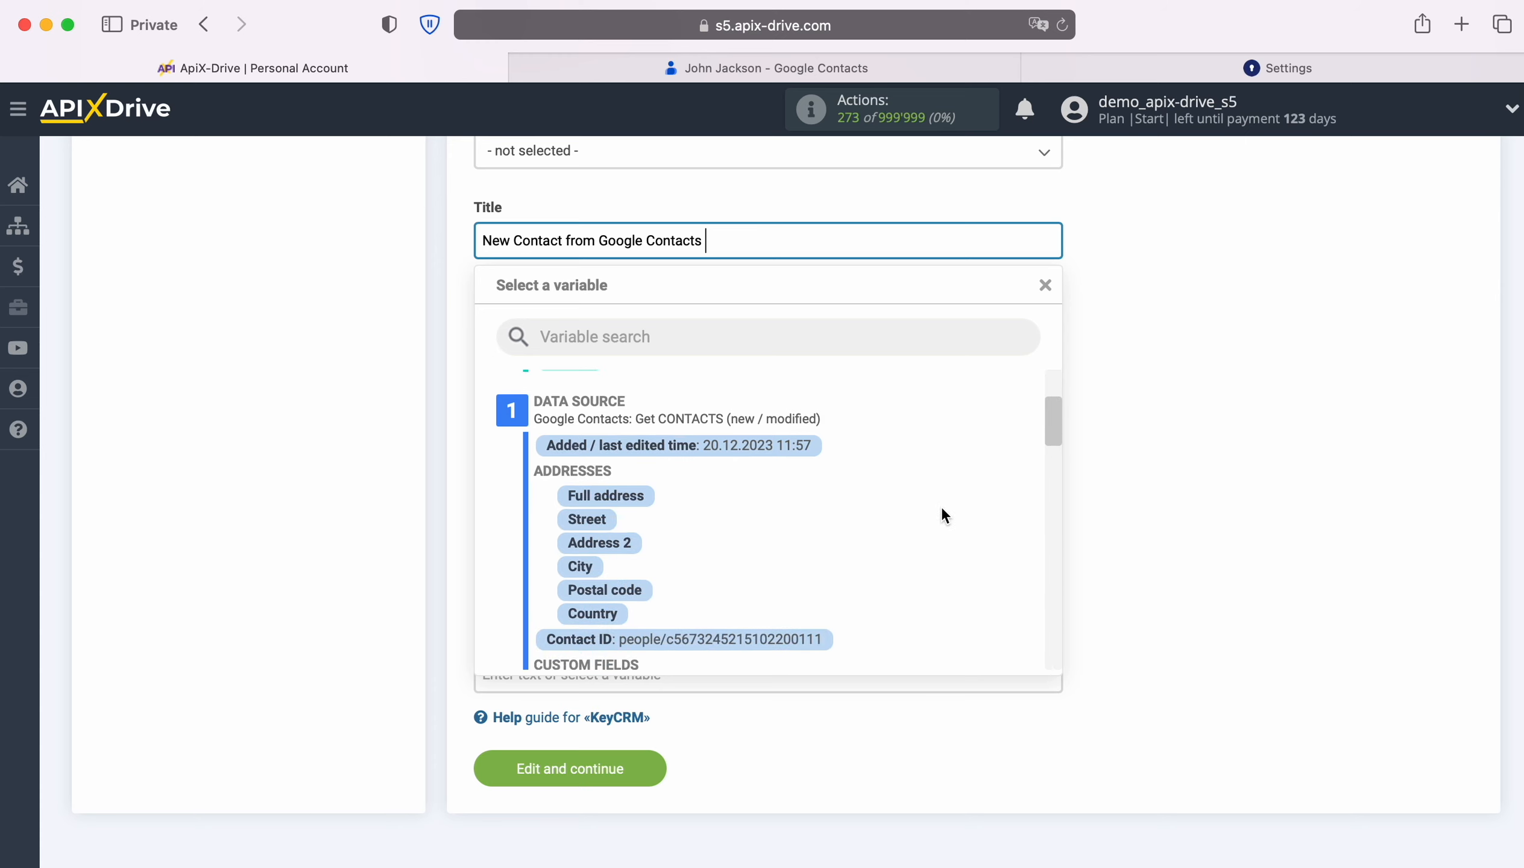
pyautogui.scroll(-2, 940, 510)
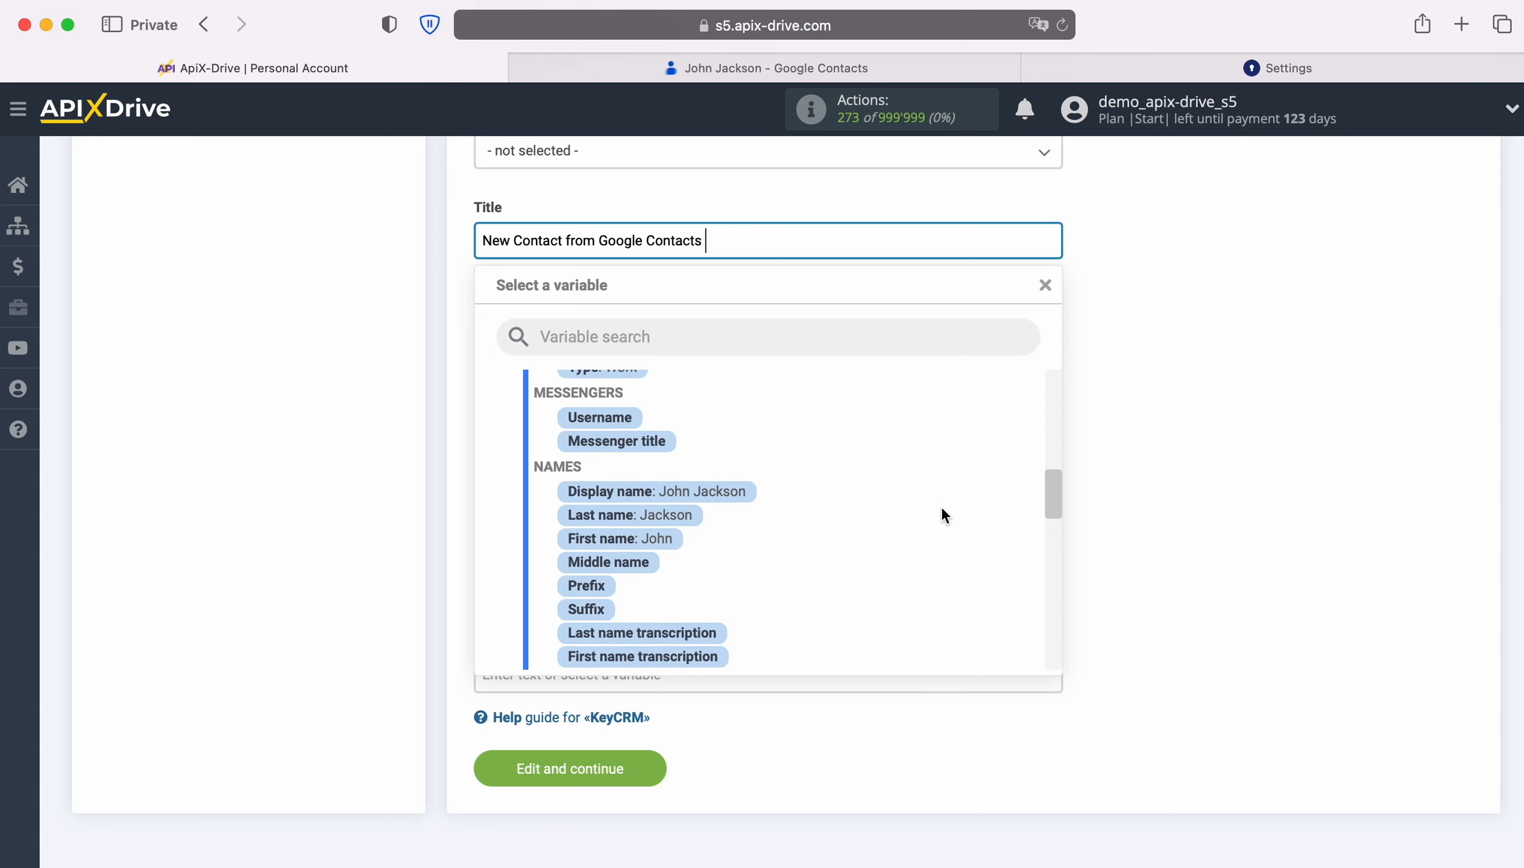
pyautogui.click(718, 496)
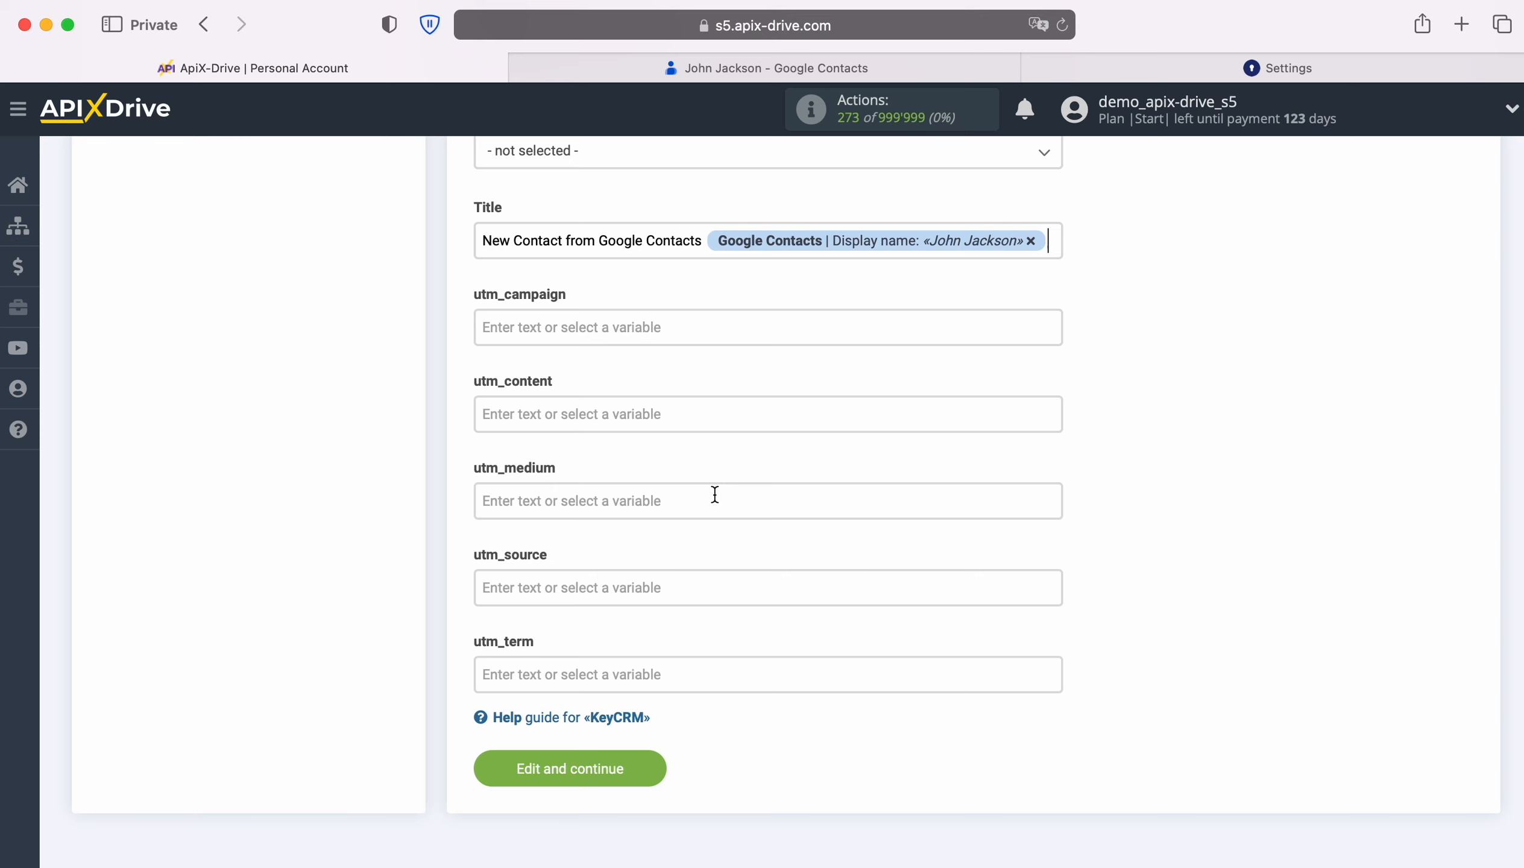
pyautogui.click(656, 768)
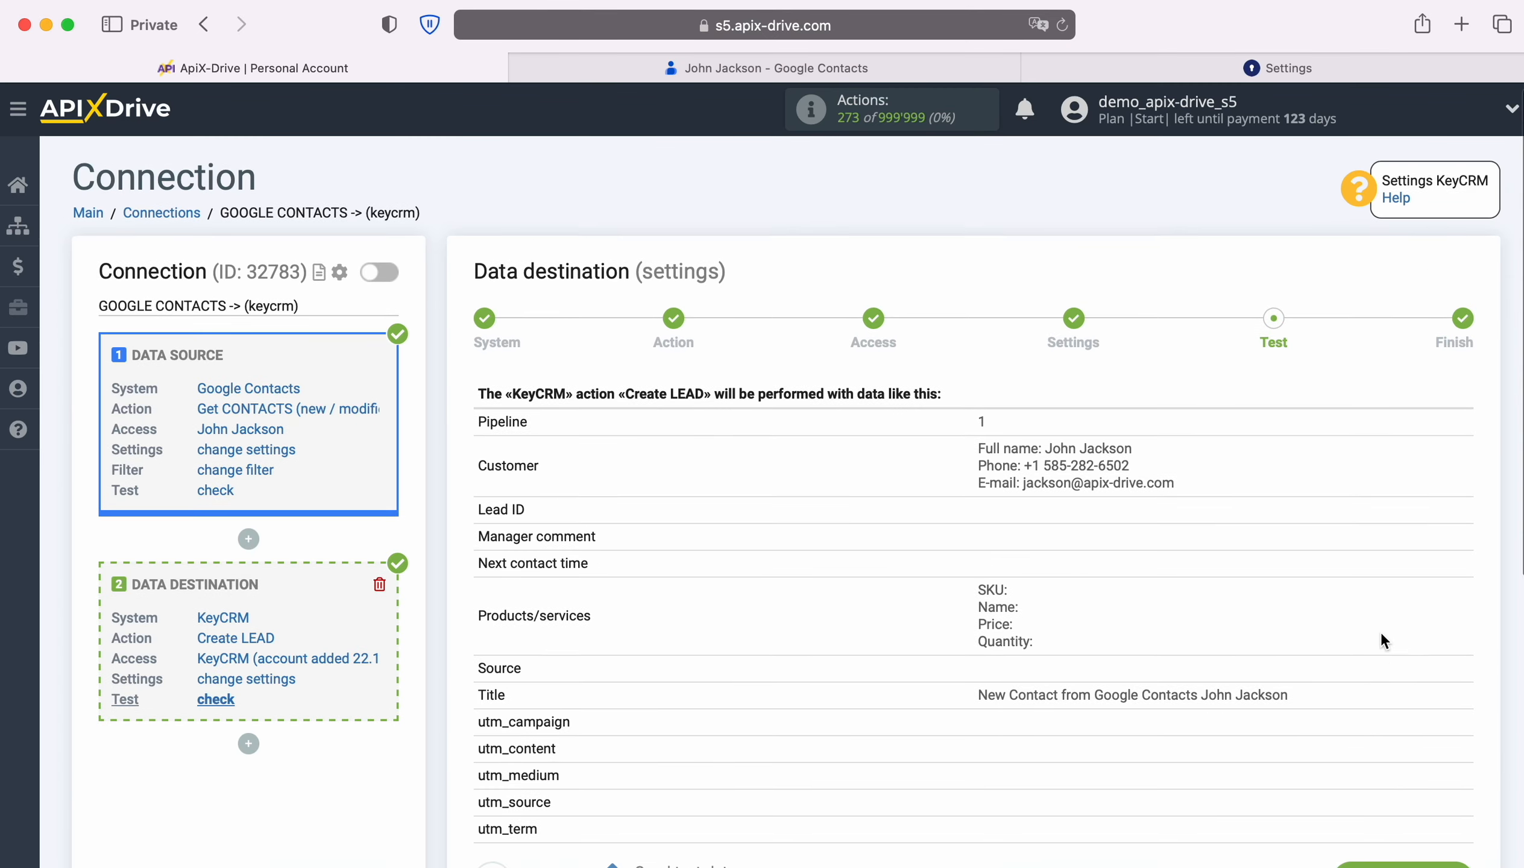
# - Send the test data to KeyCRM, then switch to KeyCRM and open the newly created lead for review
pyautogui.scroll(-3, 1380, 631)
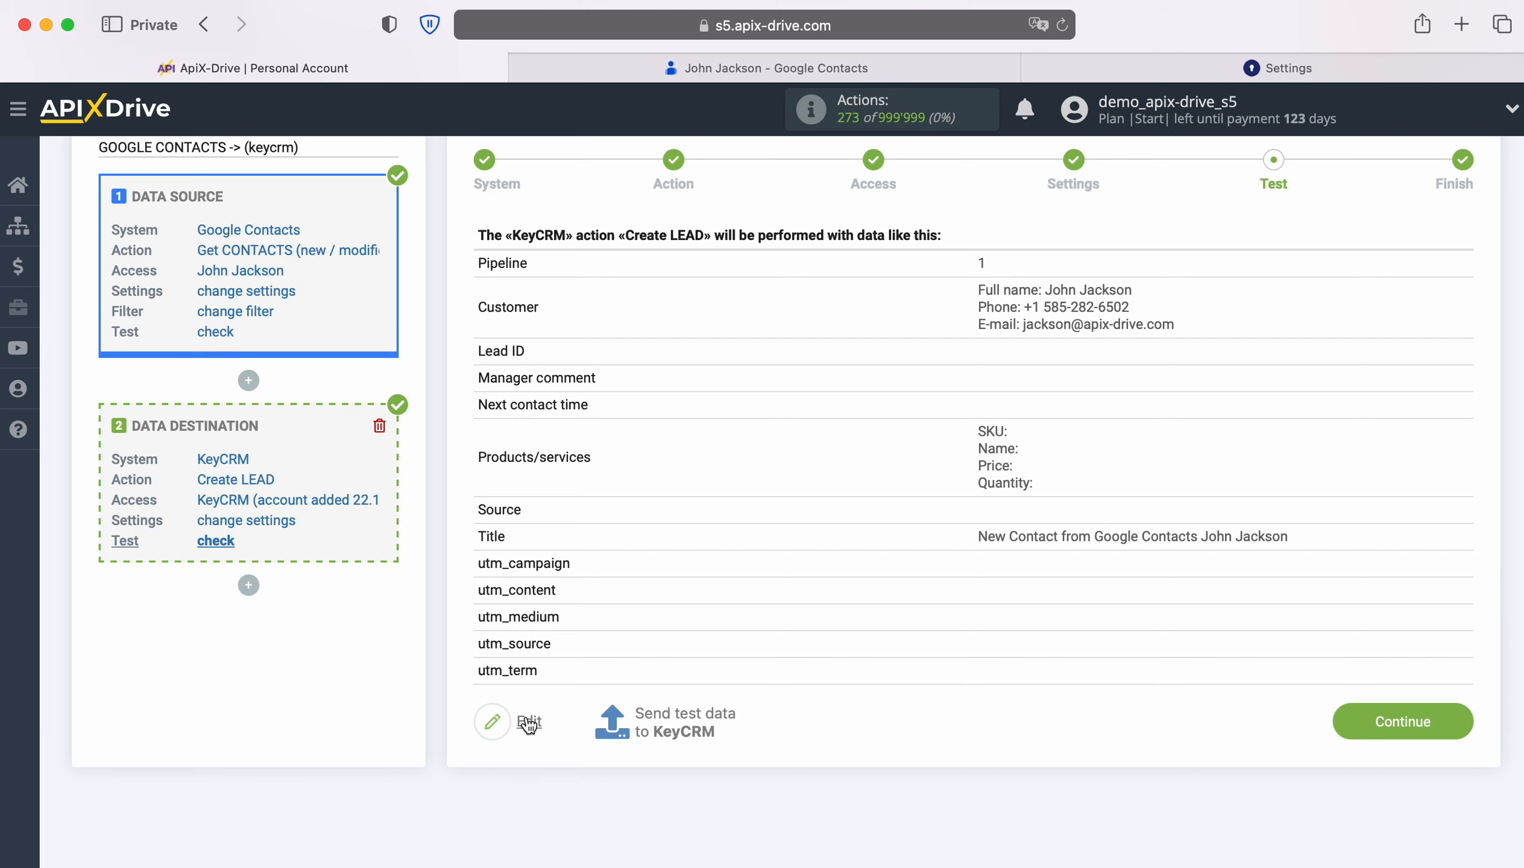
pyautogui.click(684, 721)
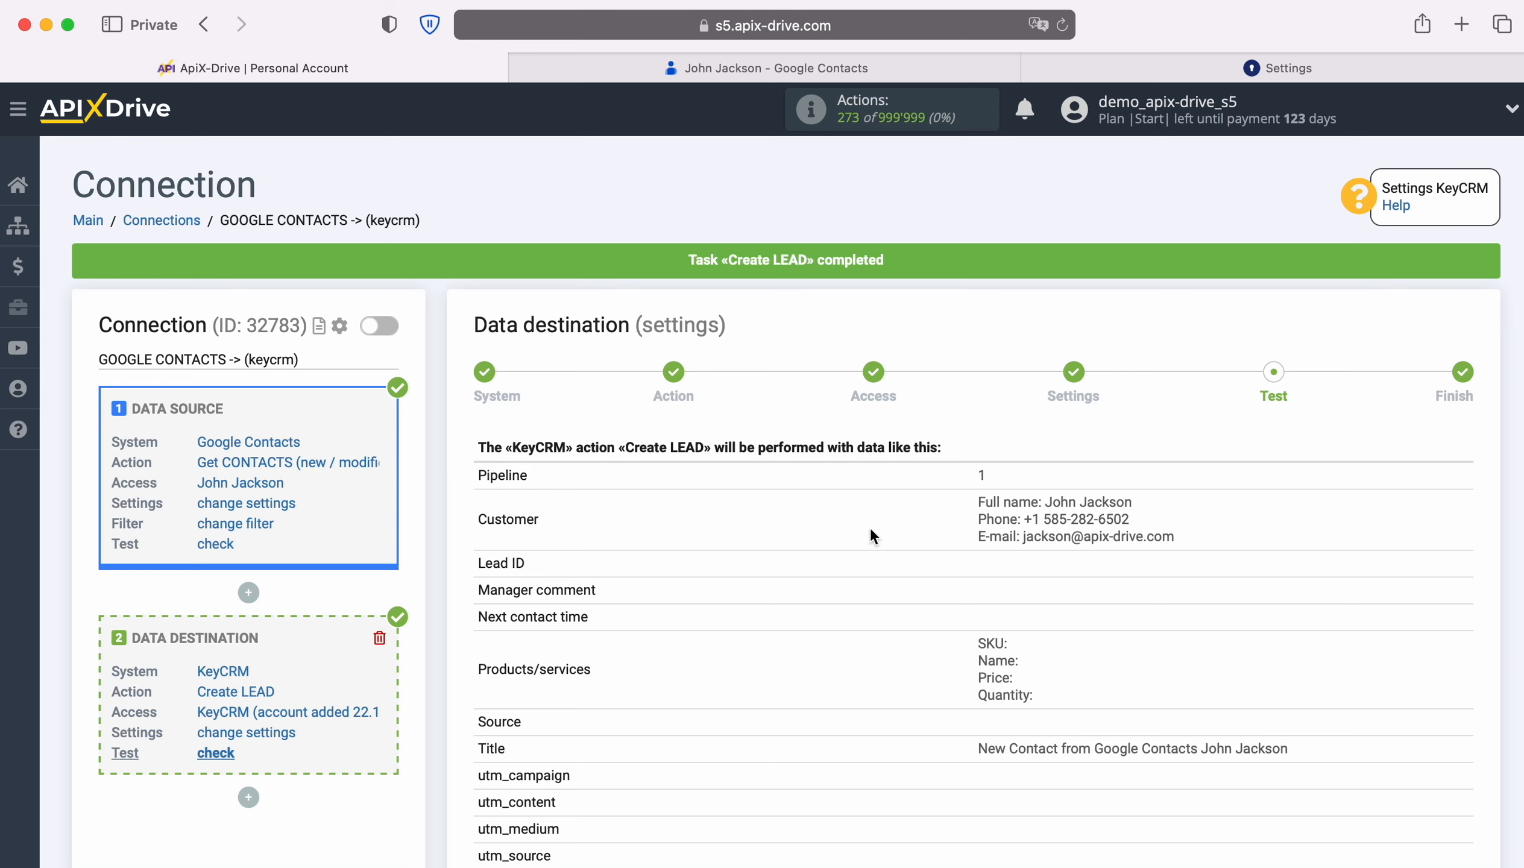
pyautogui.click(1079, 67)
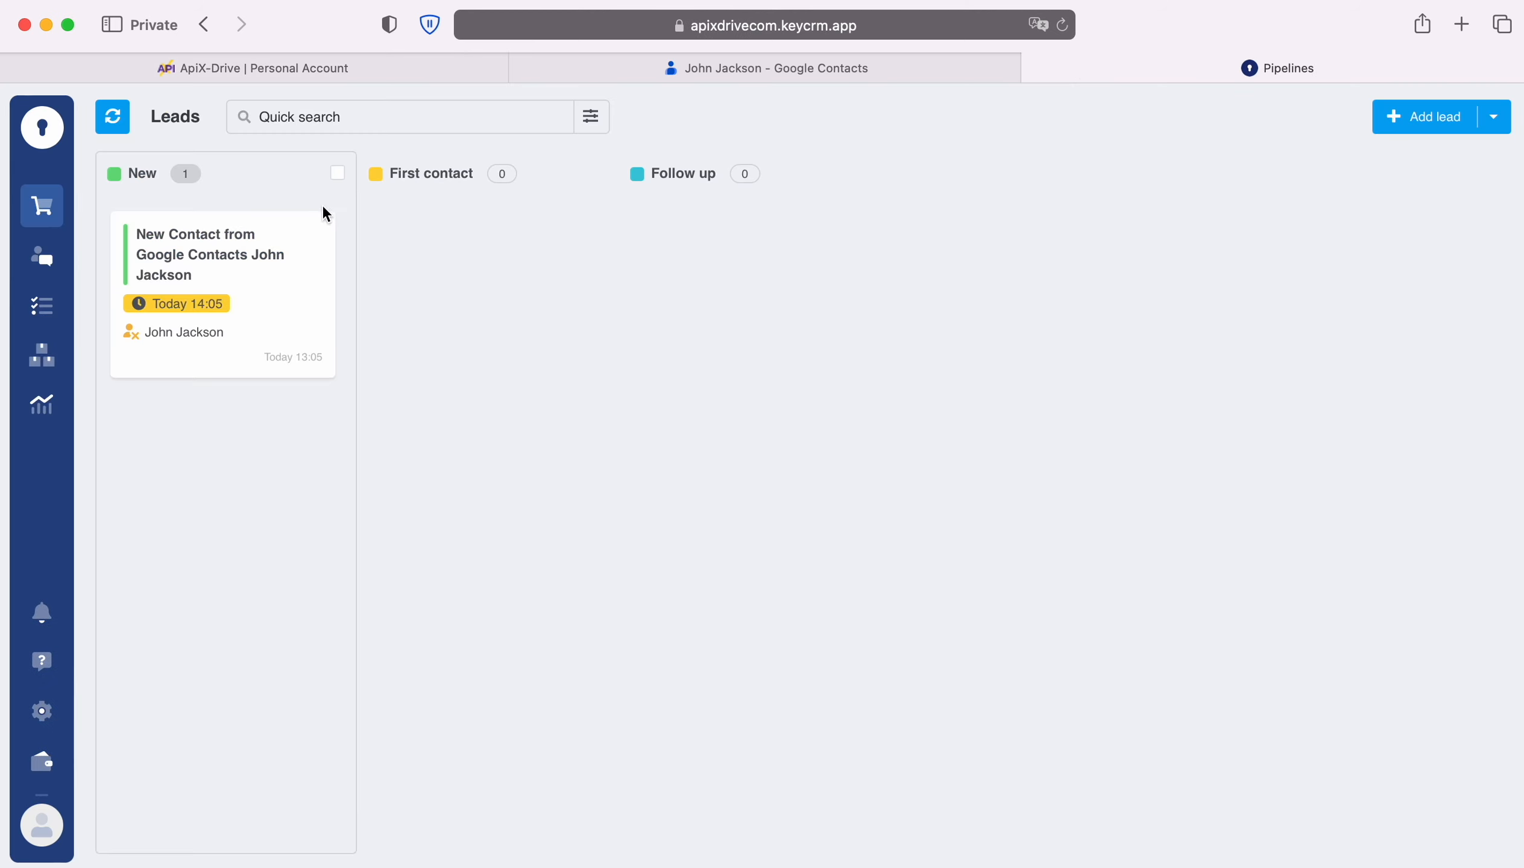
pyautogui.click(228, 237)
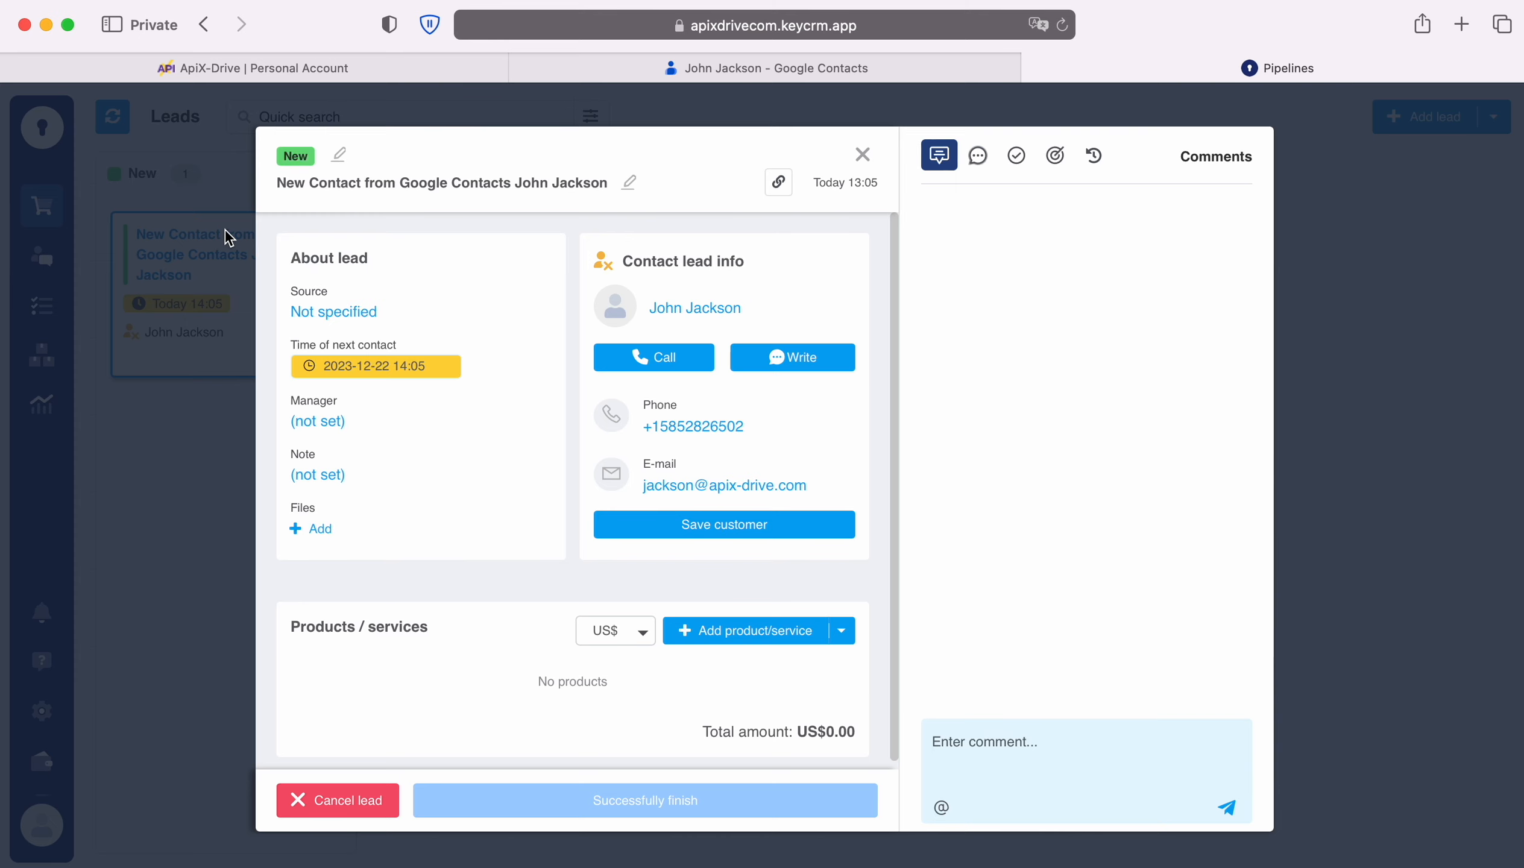
# - Return to ApiX-Drive, finish the data destination setup and enable auto-update for the connection
pyautogui.click(242, 68)
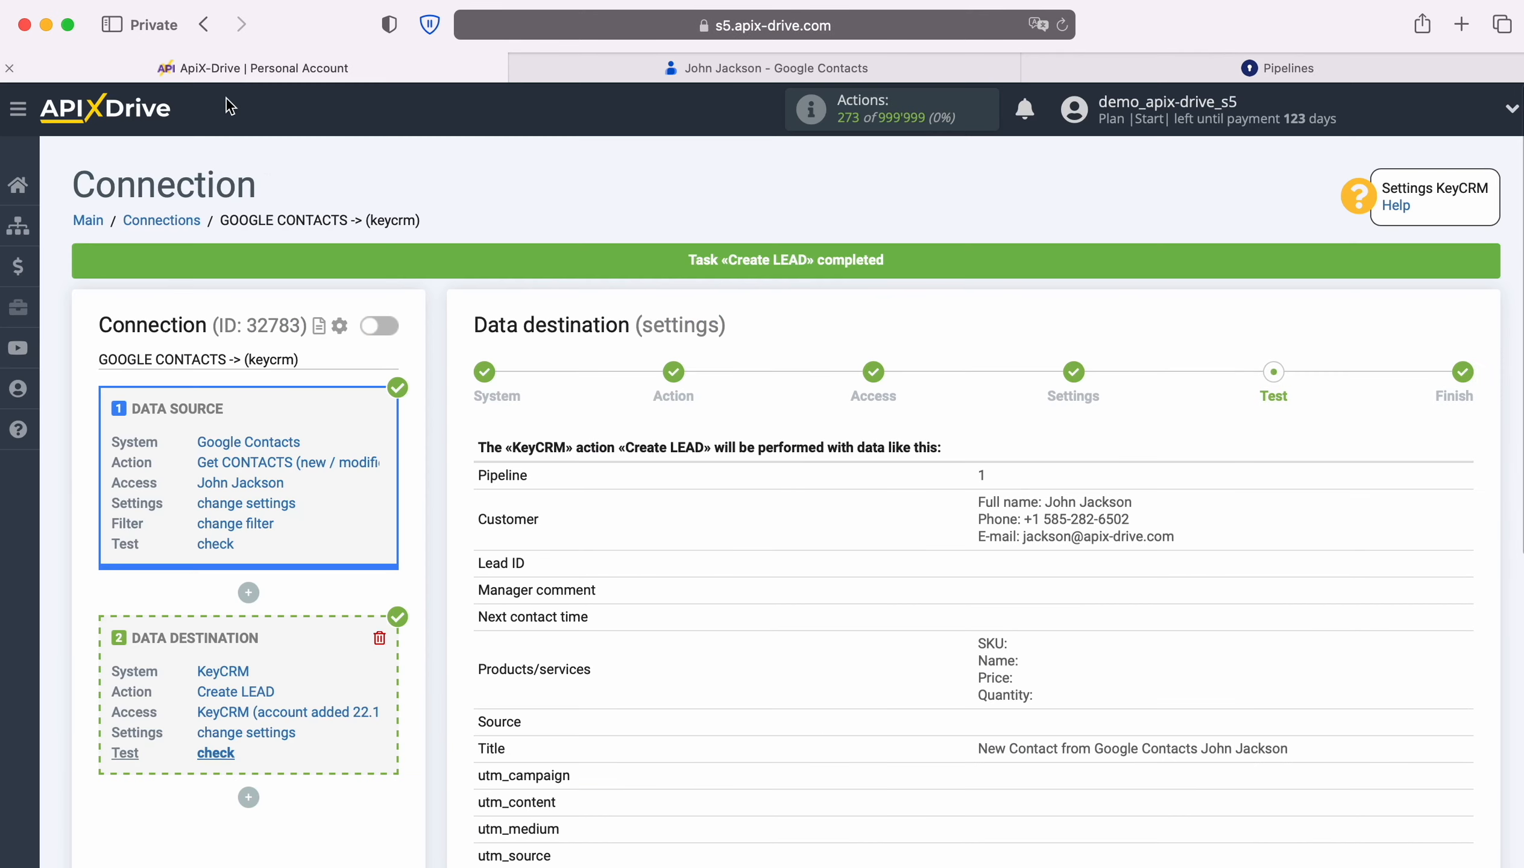
pyautogui.scroll(-3, 1342, 607)
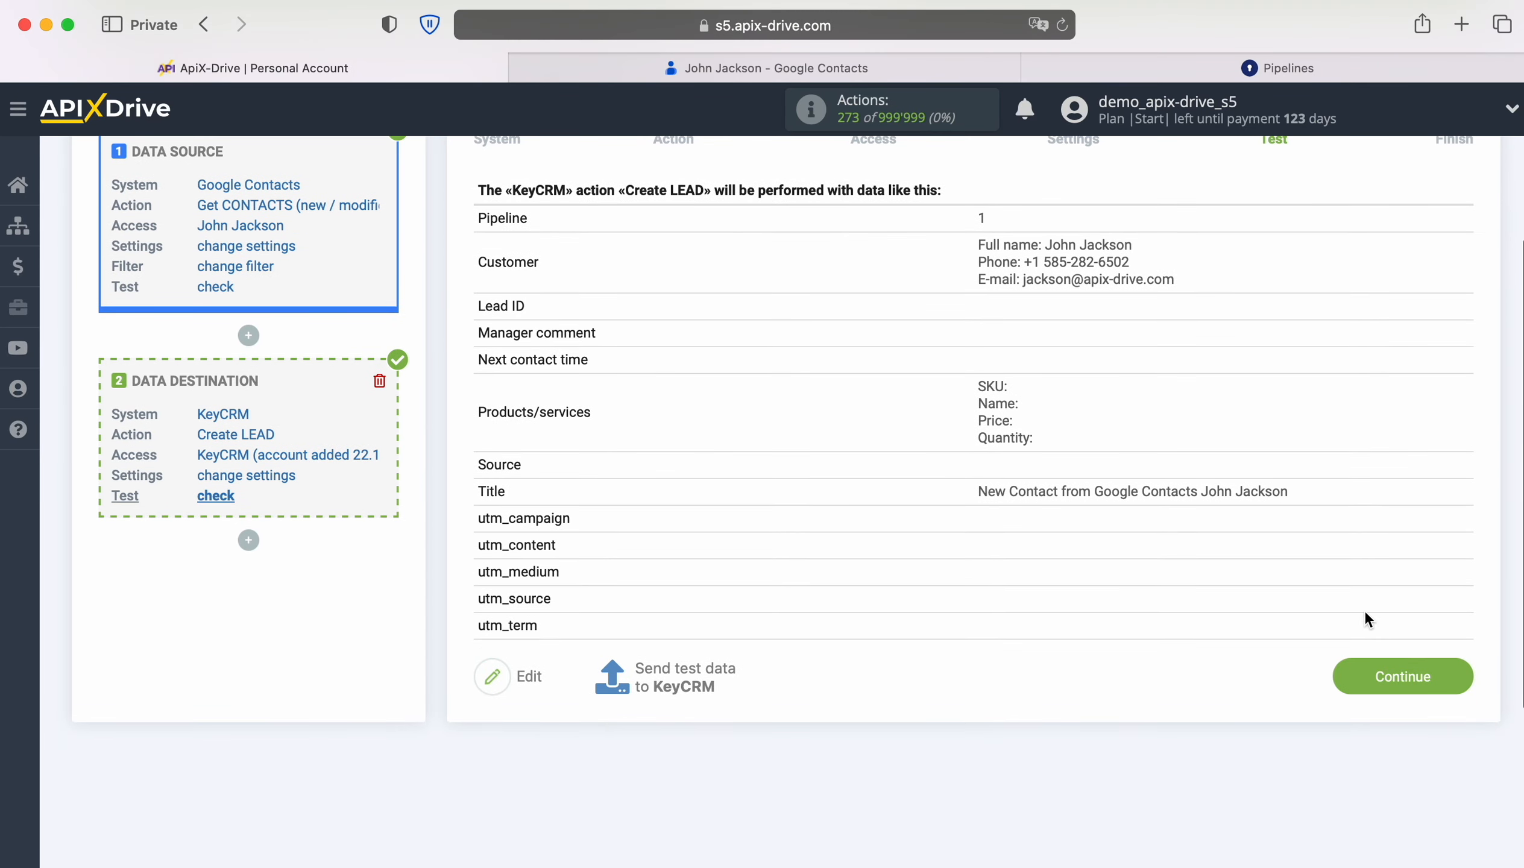
pyautogui.click(1454, 673)
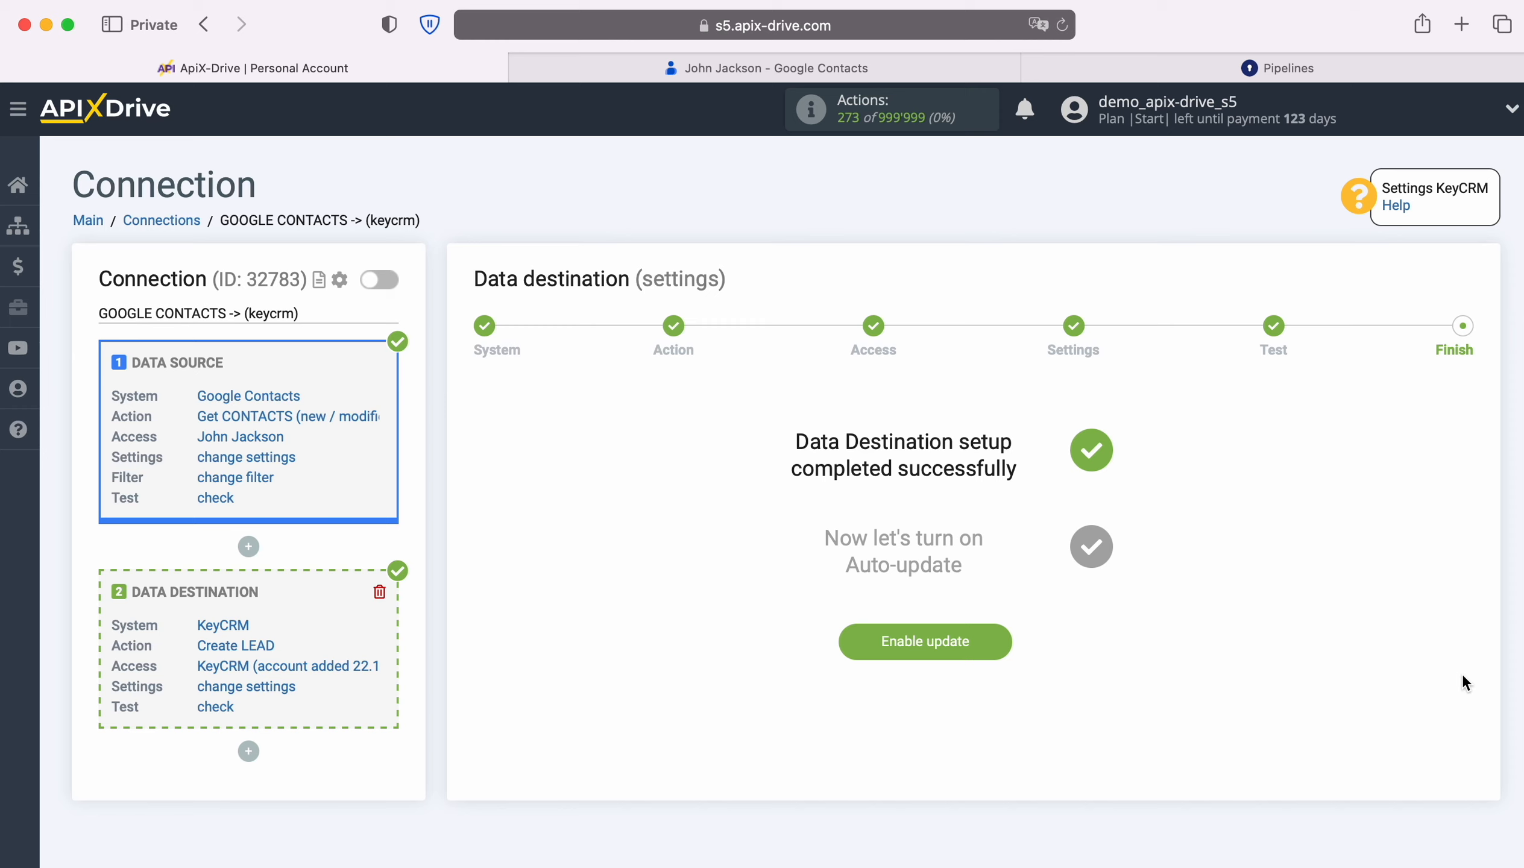
pyautogui.click(1009, 638)
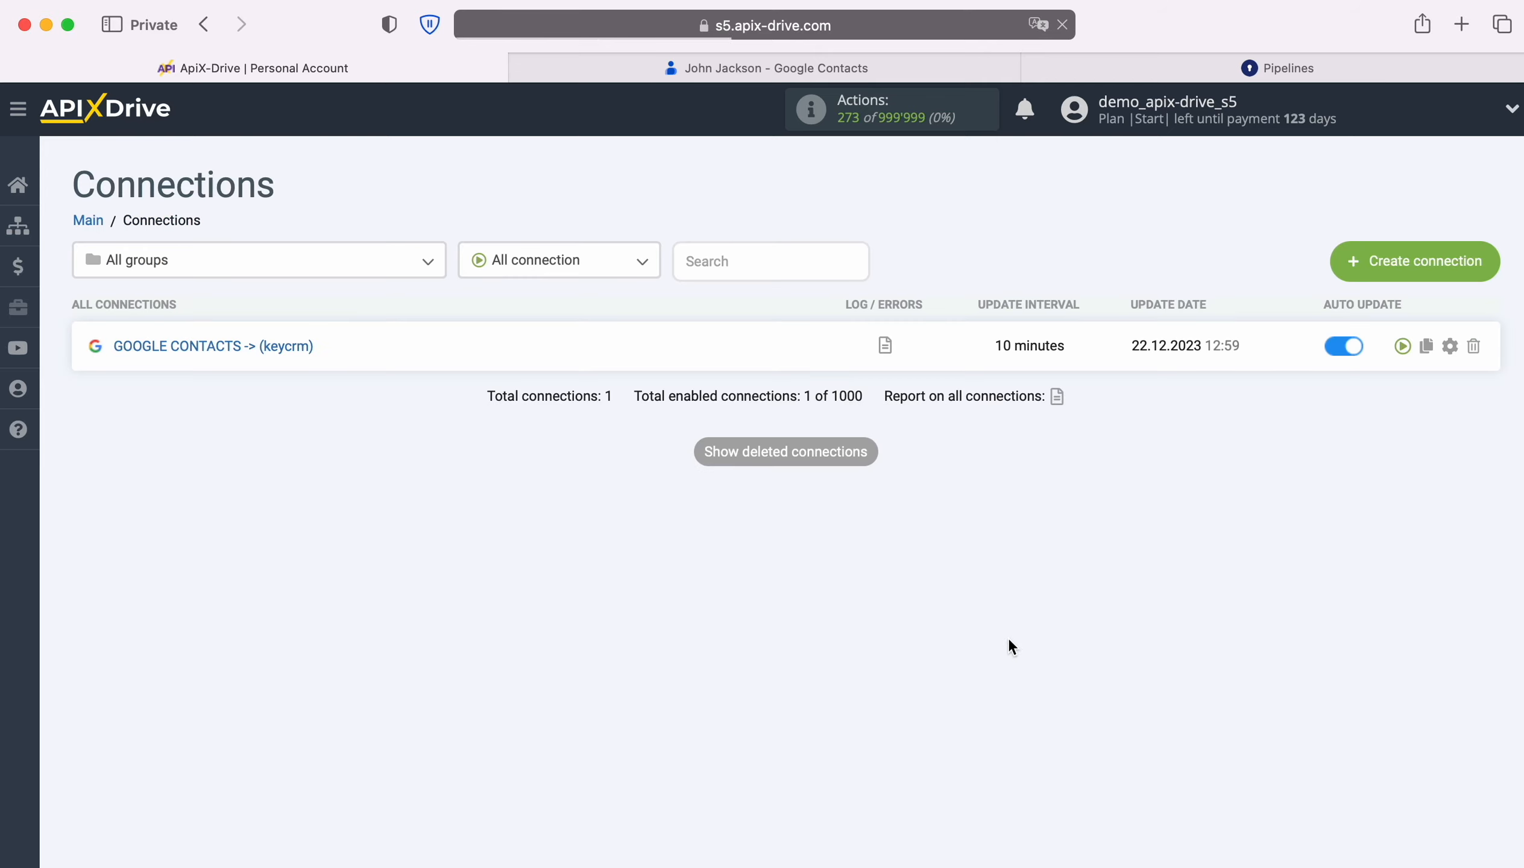
# - Set the update interval of the Google Contacts to KeyCRM connection to 5 minutes and save it
pyautogui.click(1451, 348)
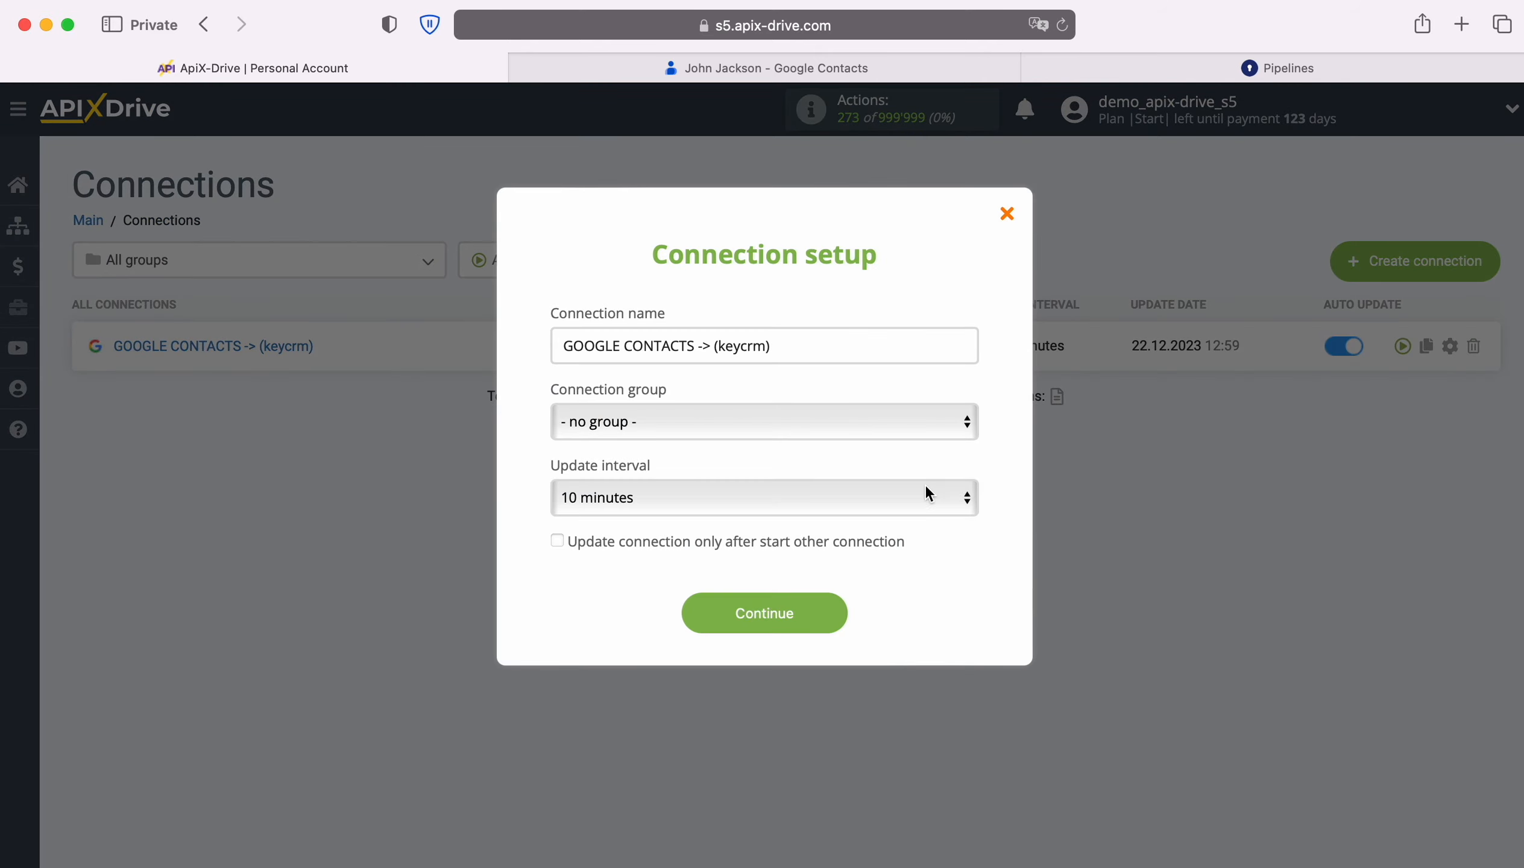
pyautogui.click(926, 486)
pyautogui.click(845, 454)
pyautogui.click(833, 609)
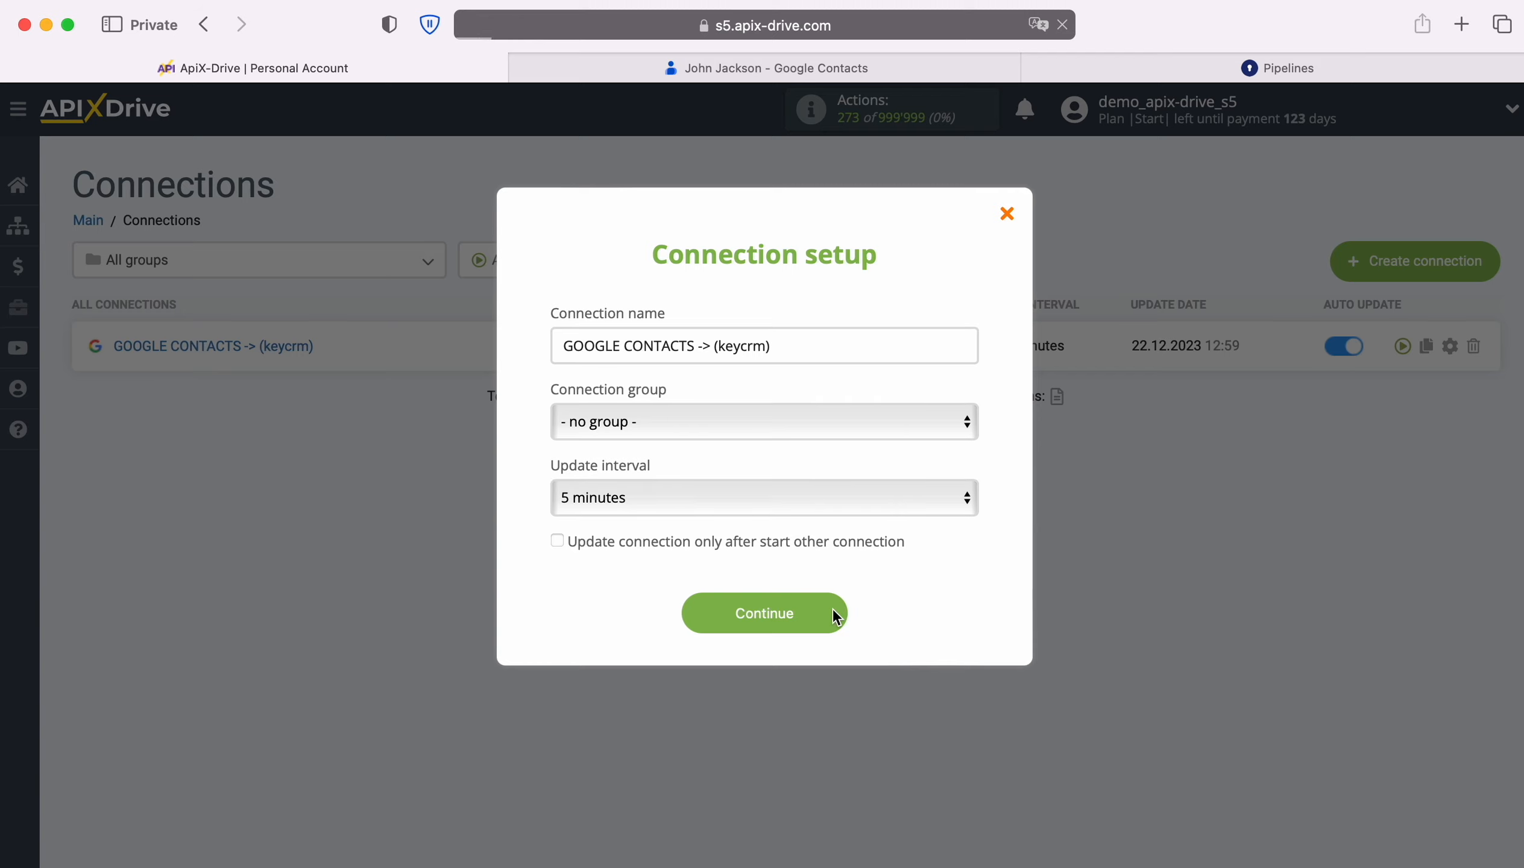